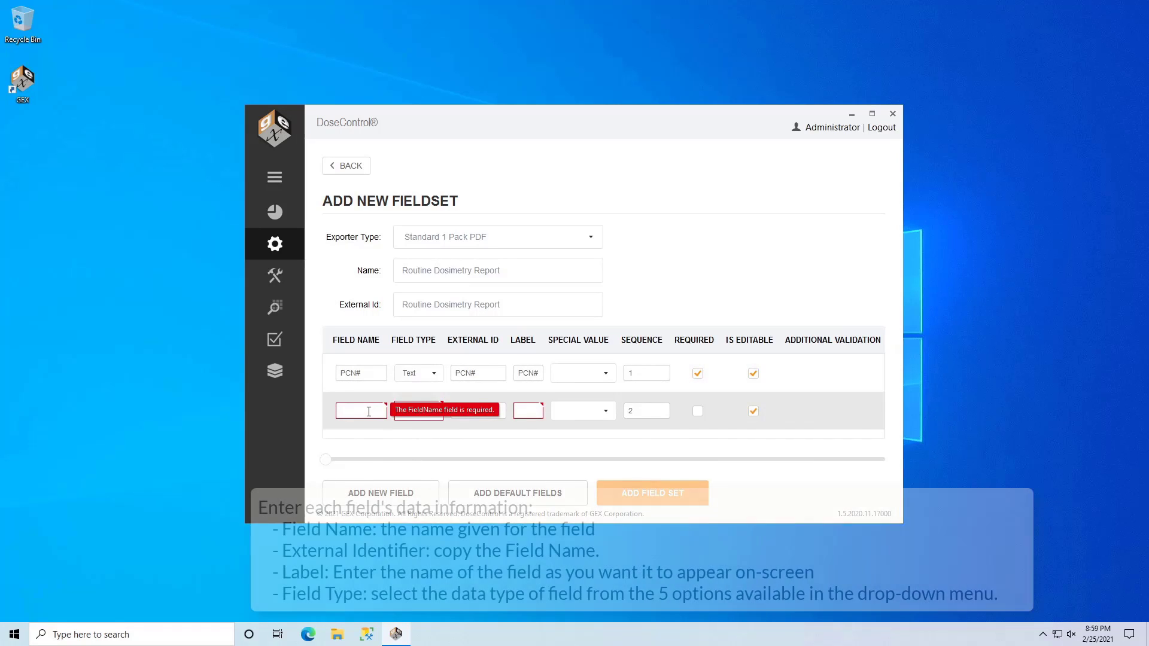
Name the second field Process Description and set its field type to Text
left_click(369, 412)
type("Process Des")
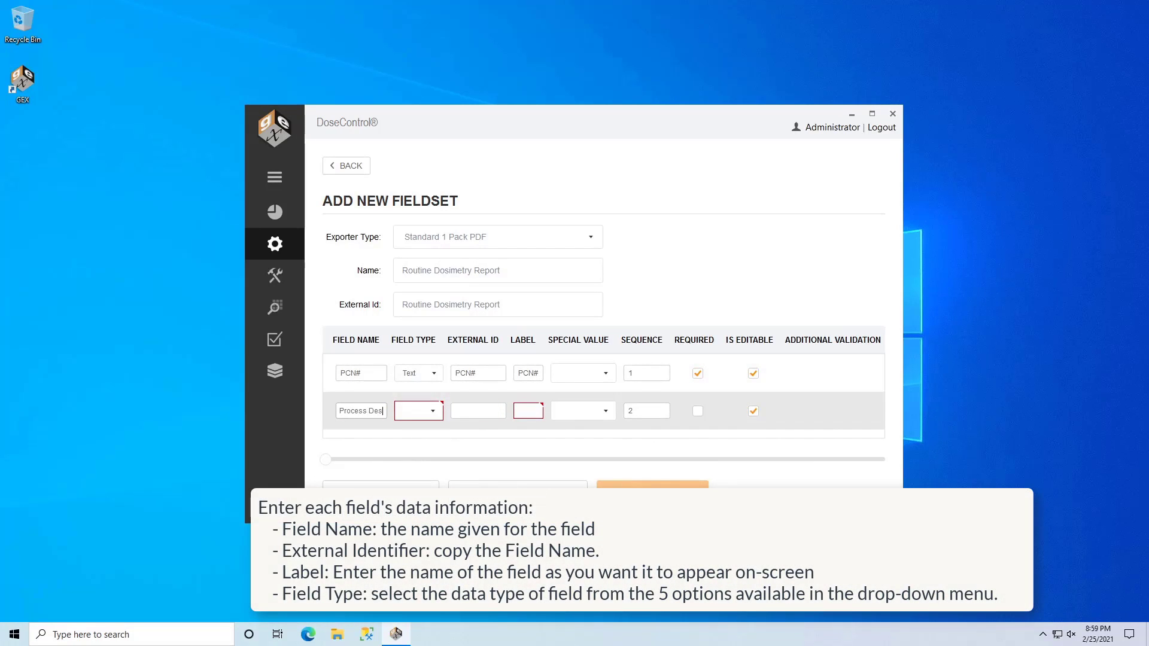
type("cription")
left_click_drag(383, 410, 354, 411)
right_click(353, 410)
left_click(379, 439)
left_click(422, 411)
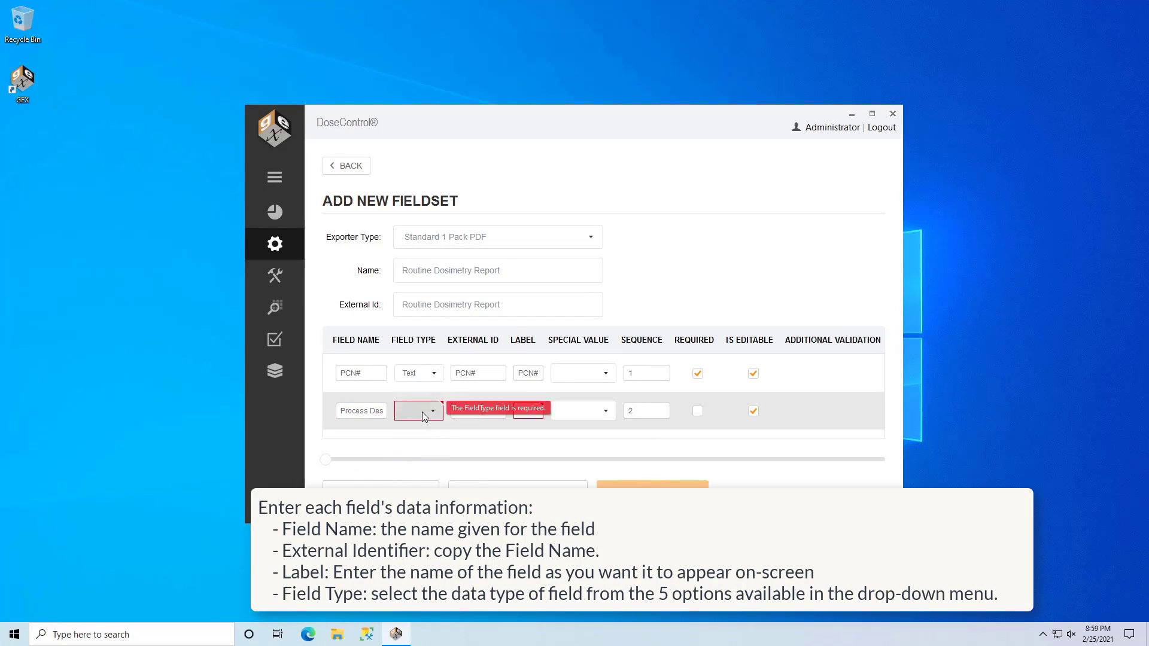
left_click(421, 476)
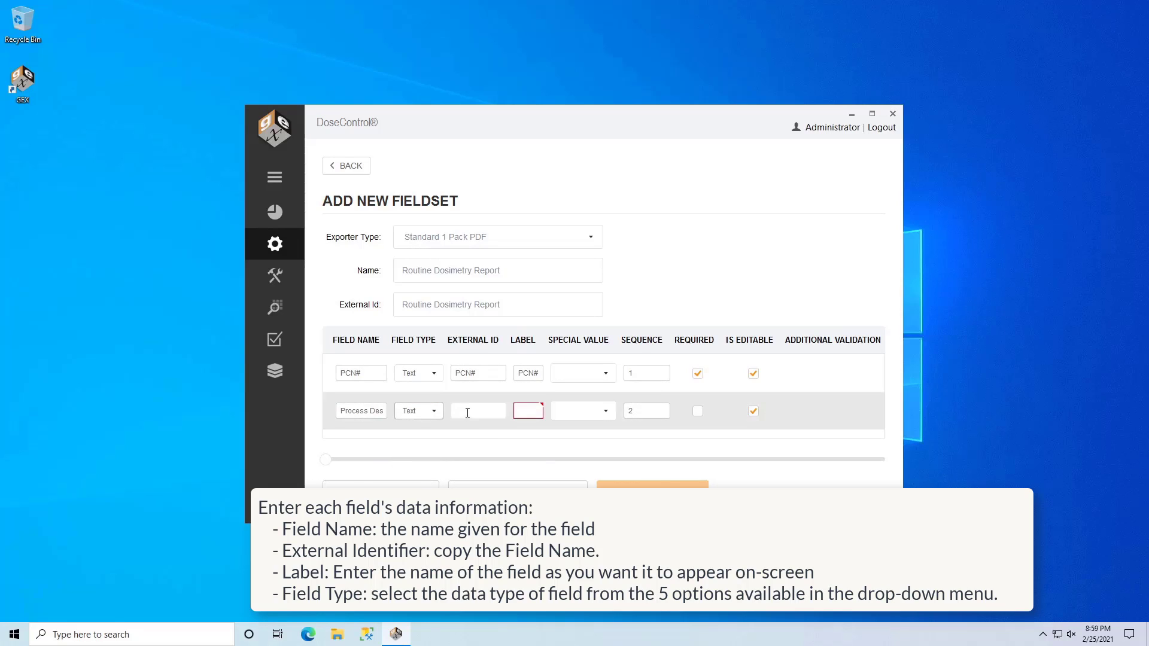
Fill in Process Description as both the external ID and the label of the second field
right_click(466, 412)
left_click(501, 459)
right_click(525, 412)
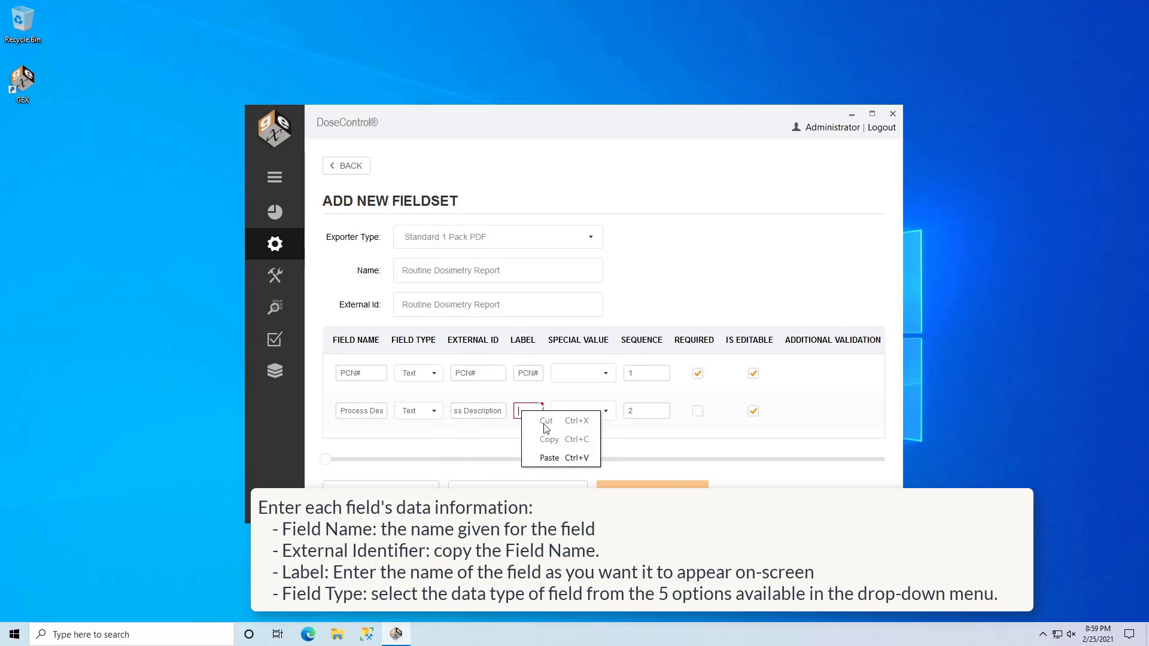
left_click(560, 458)
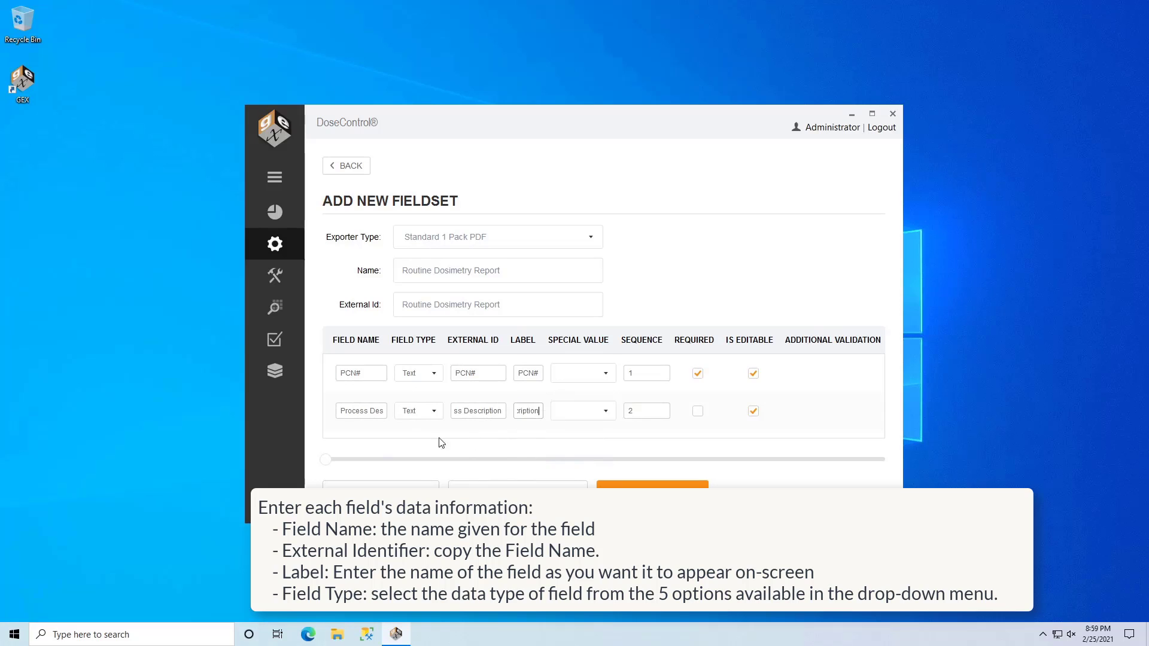
Add a third field named Process Date with the field type Date
left_click(372, 485)
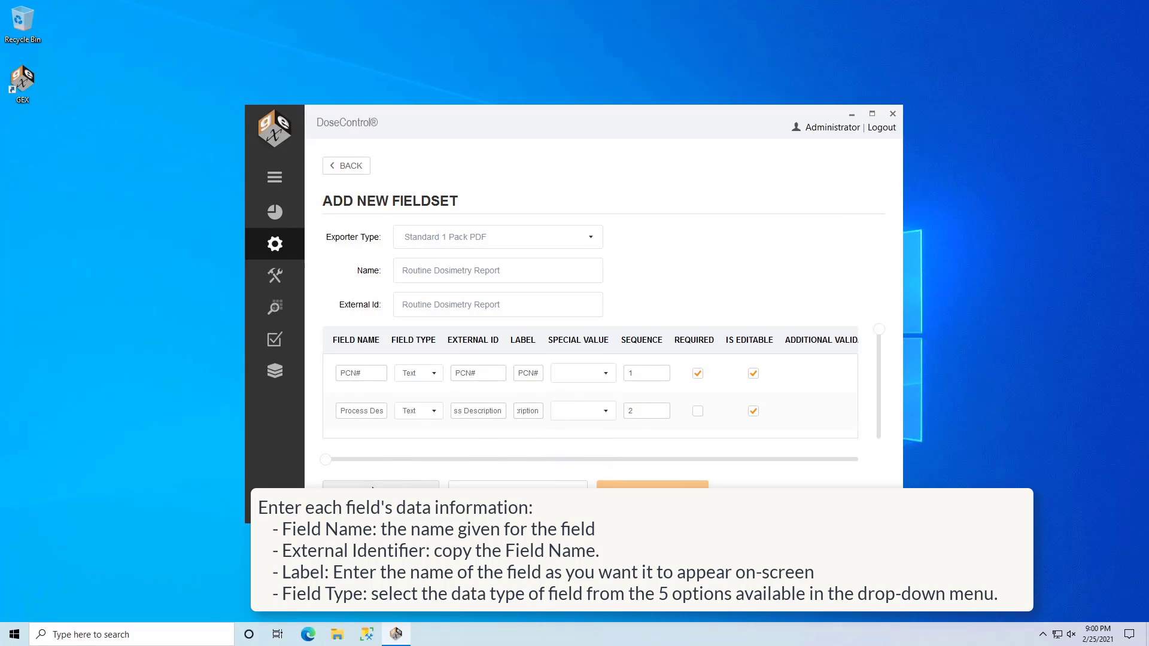
left_click(368, 413)
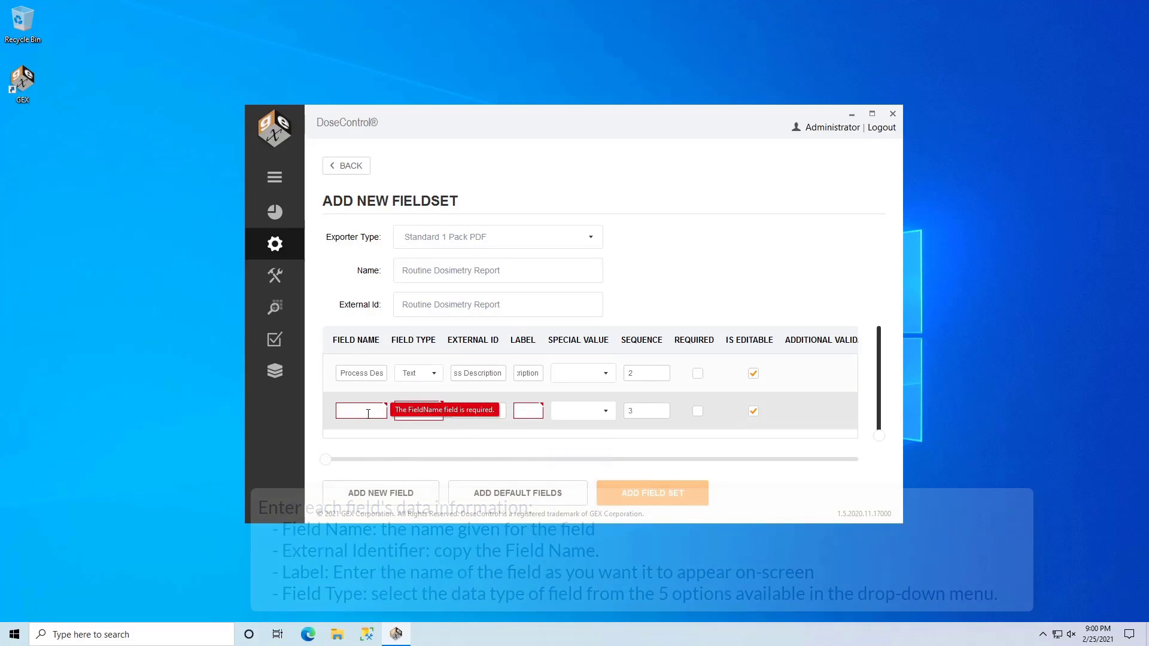
type("Process Da")
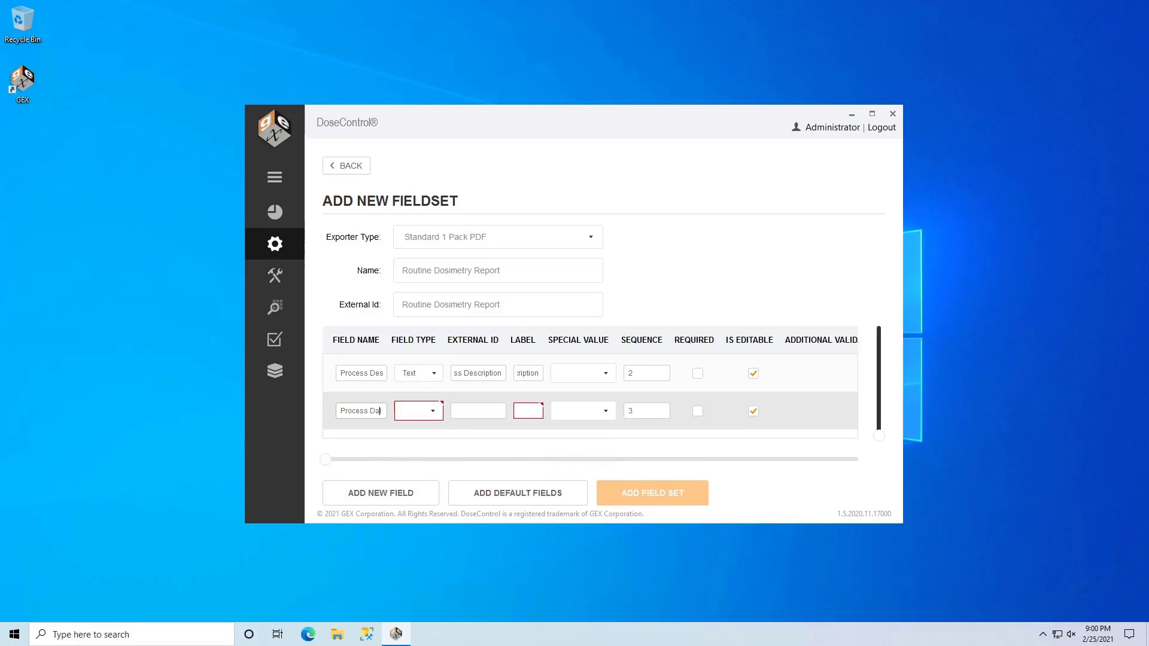
type("te")
left_click_drag(377, 410, 342, 413)
right_click(359, 413)
left_click(382, 429)
left_click(417, 412)
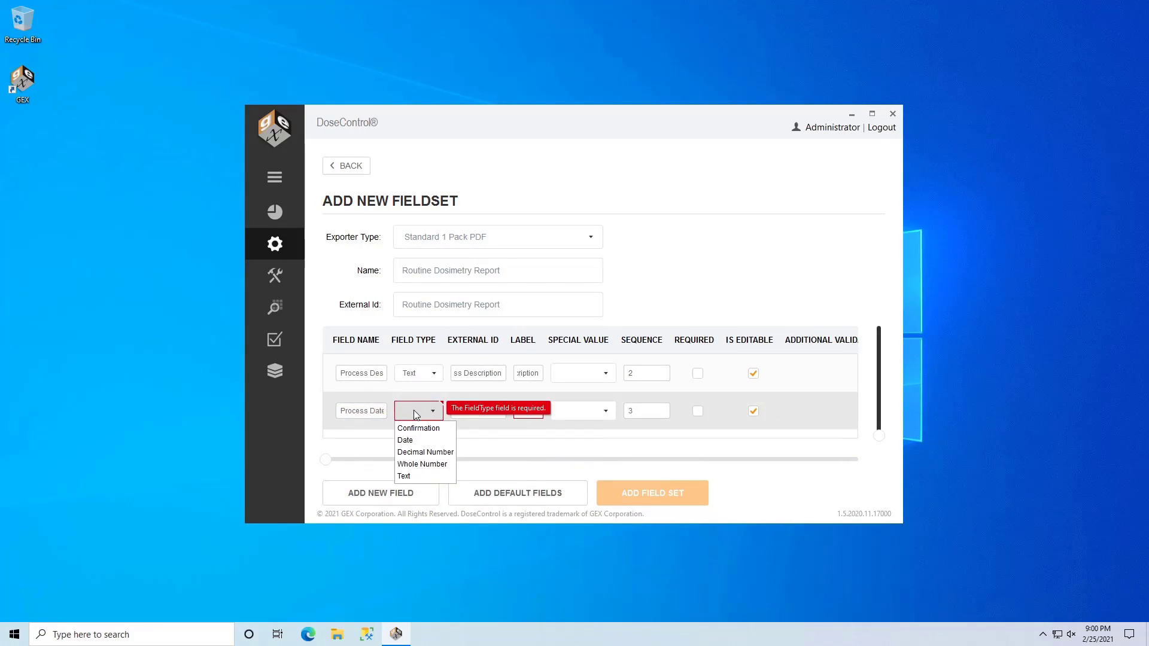
left_click(412, 439)
Fill in Process Date as the third field's external ID and label, and mark the field as required
right_click(471, 411)
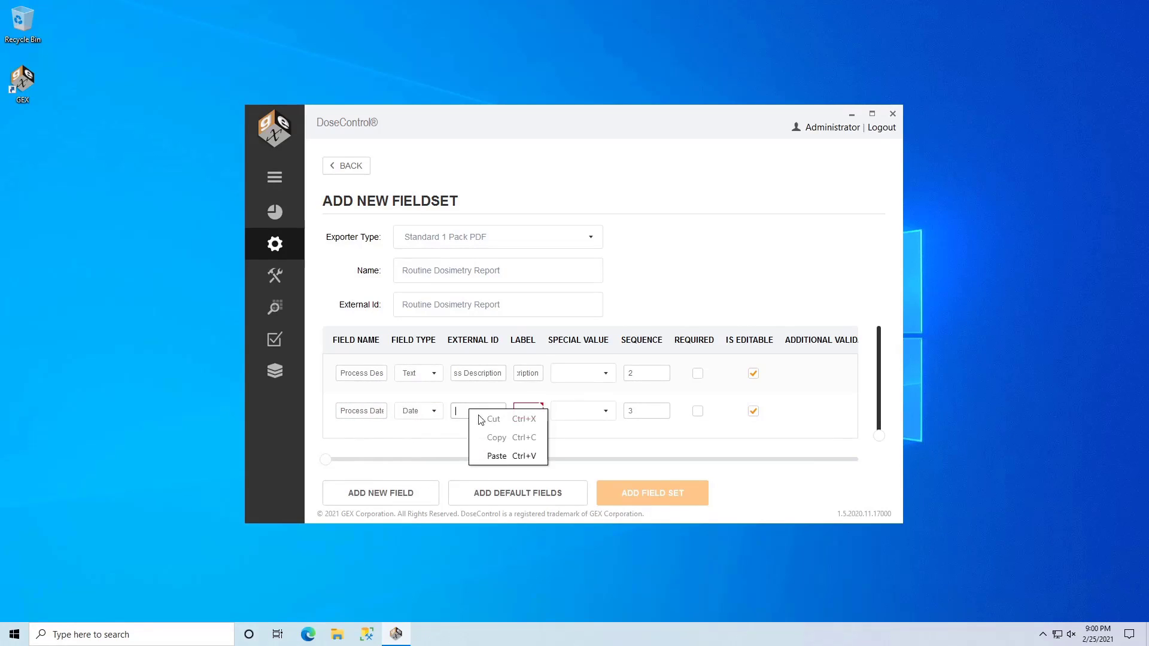
left_click(497, 456)
right_click(529, 411)
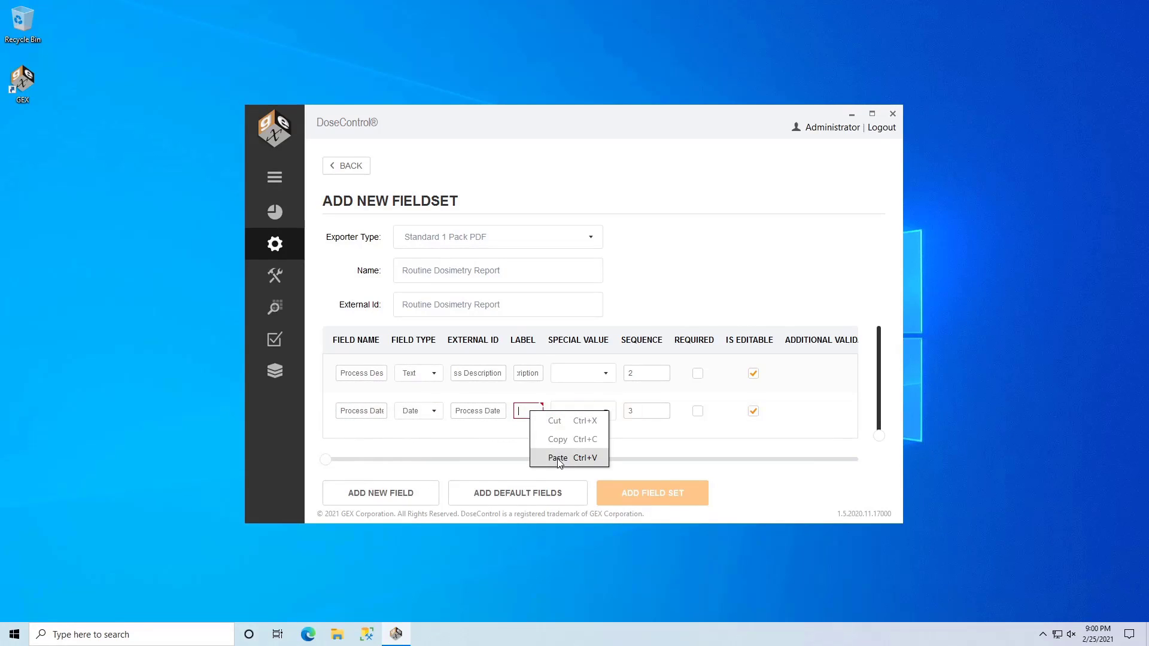
left_click(557, 458)
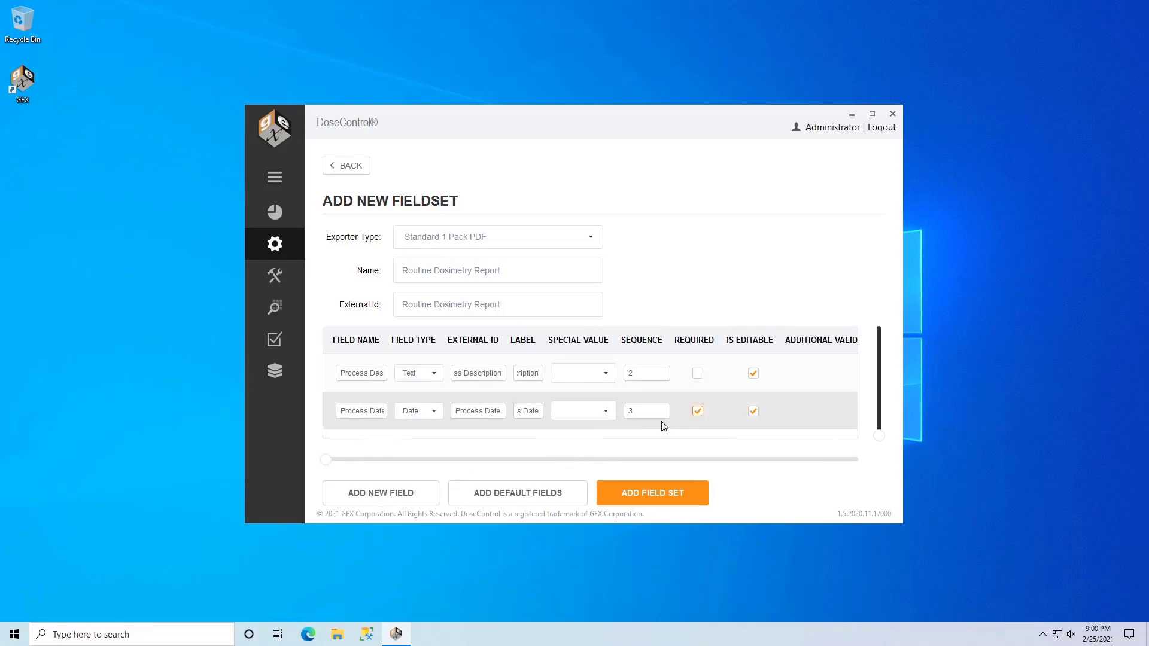
Add a fourth field named Dmin/Ref Ratio with the field type Decimal Number
left_click(374, 492)
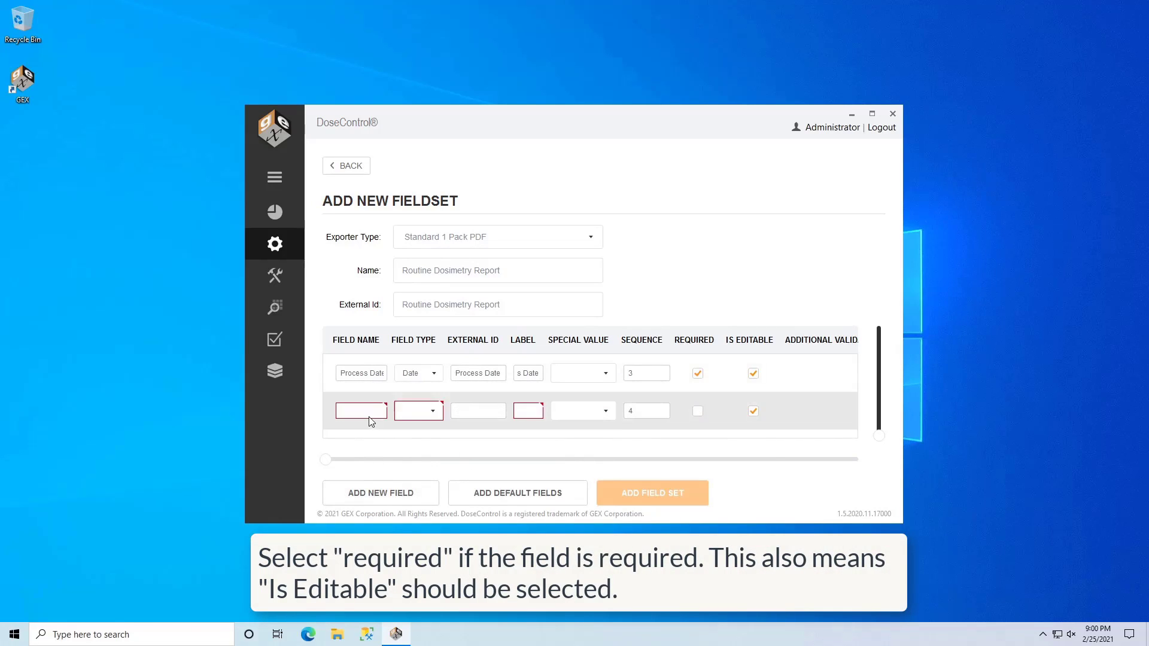
left_click(367, 410)
type("Dmin/Re")
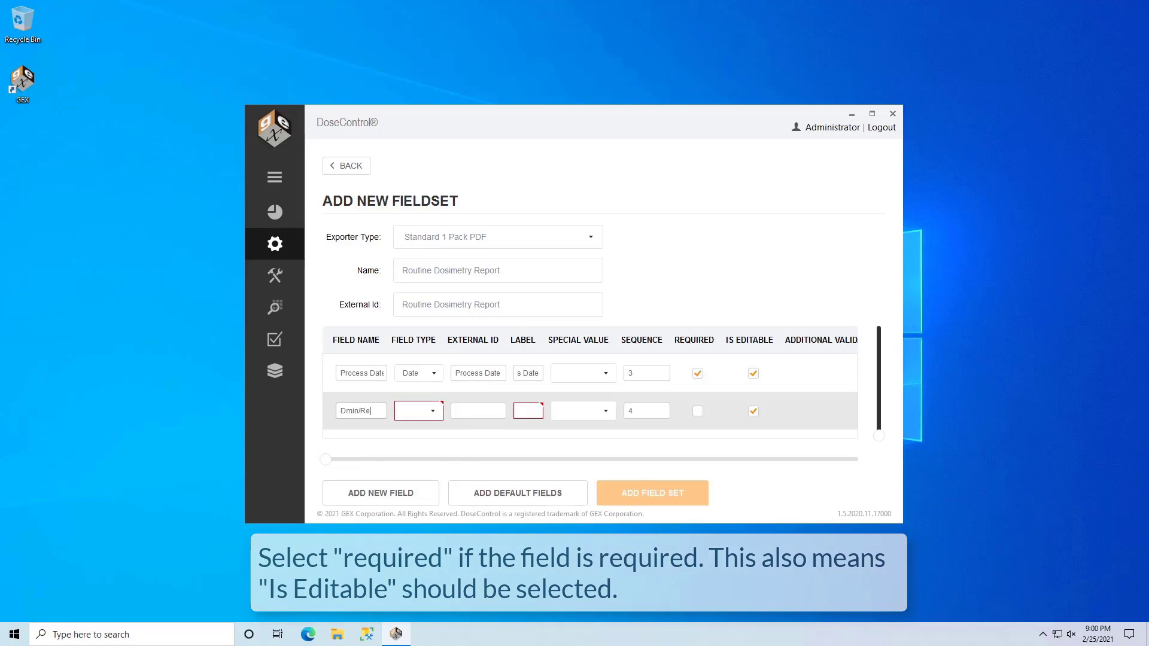
type("f Ratio")
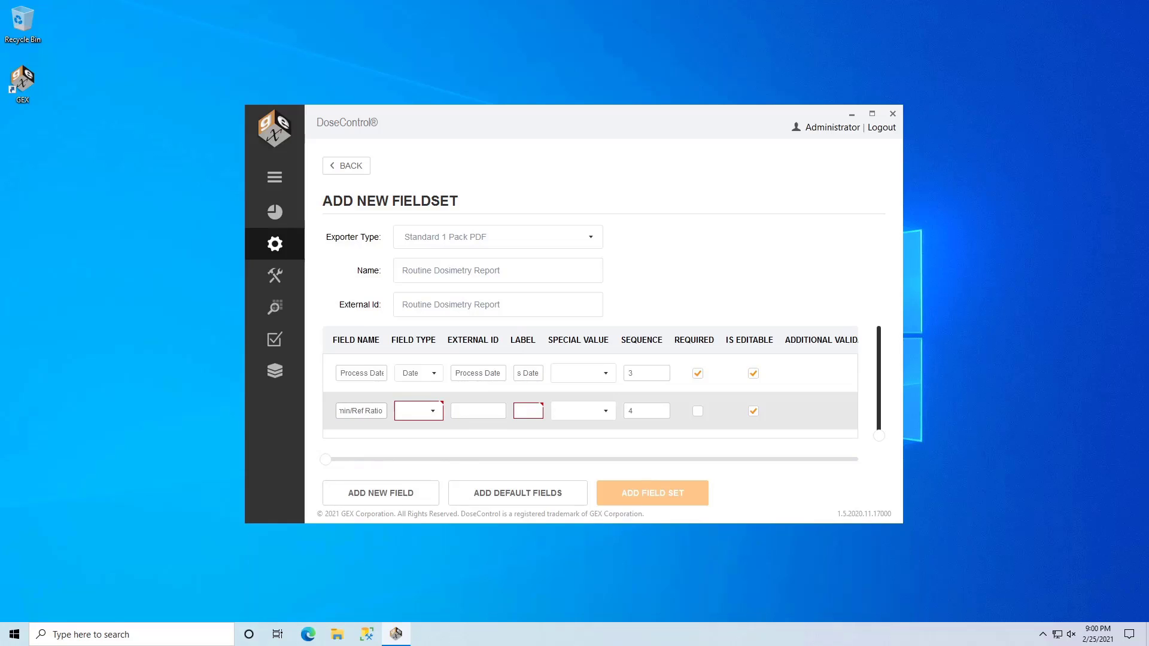
left_click(394, 412)
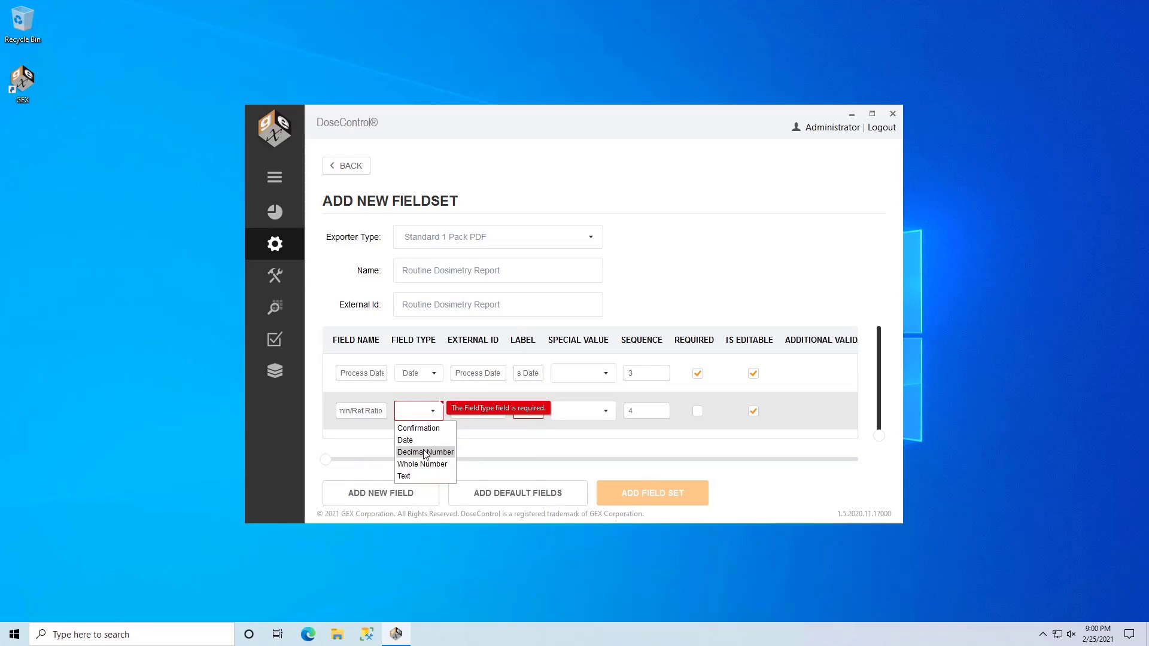
left_click(400, 452)
Copy the name Dmin/Ref Ratio into the field's external ID and label, and set its special value to Ref to Min Ratio
left_click_drag(385, 411, 320, 411)
right_click(353, 411)
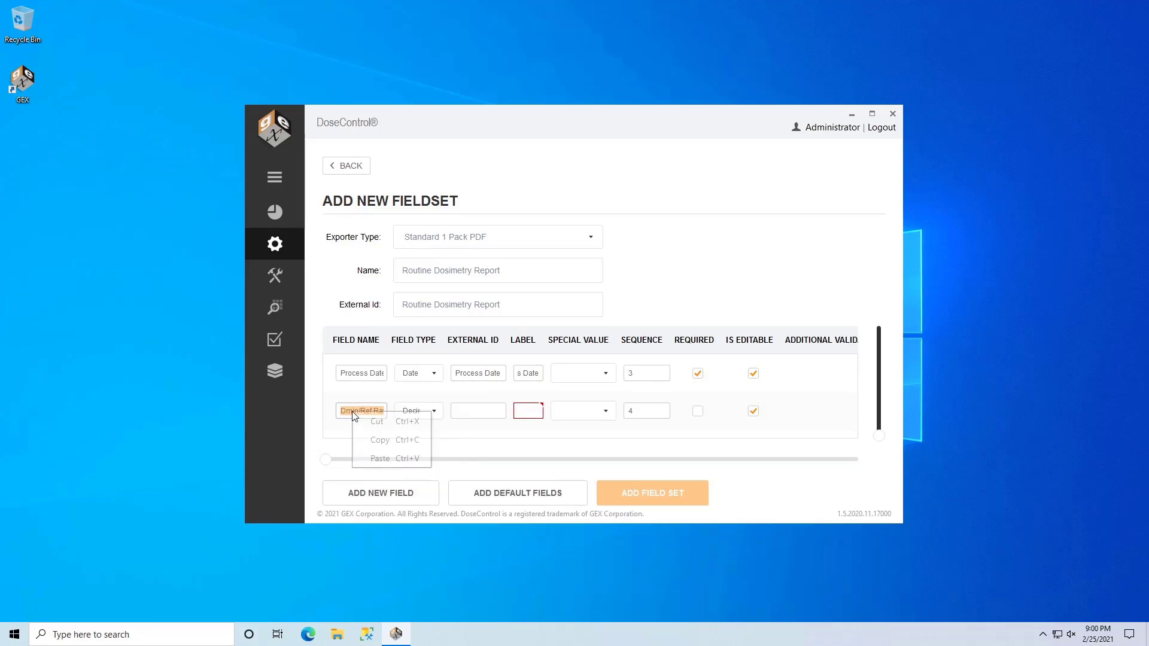
left_click(384, 440)
right_click(476, 411)
left_click(501, 458)
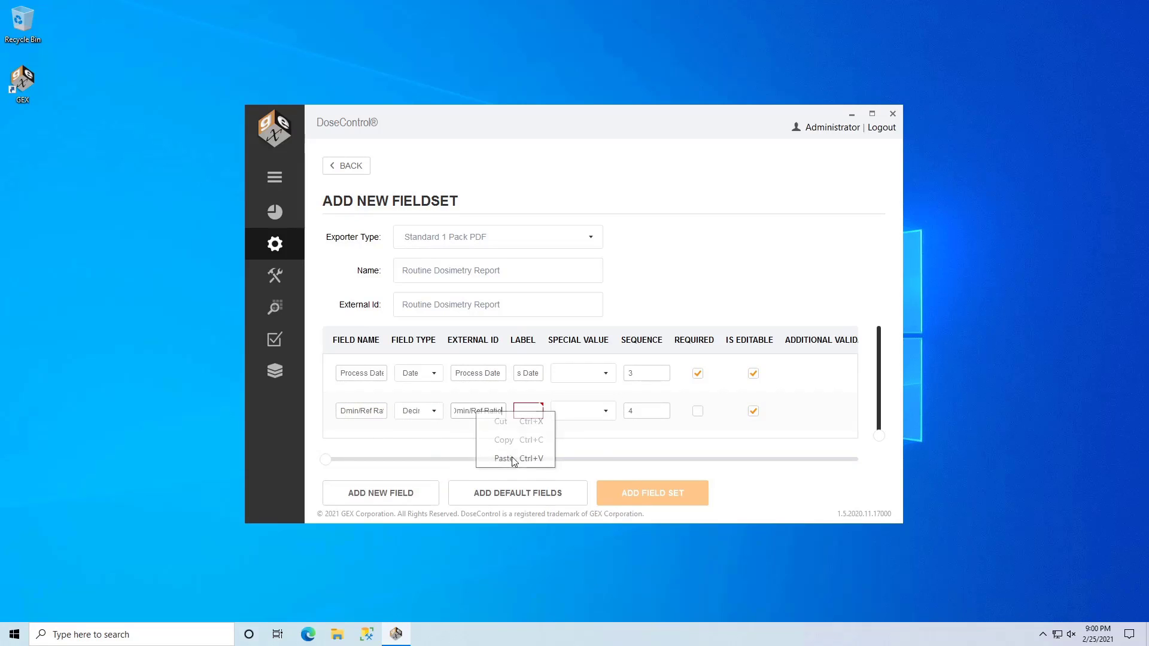
right_click(519, 413)
left_click(546, 458)
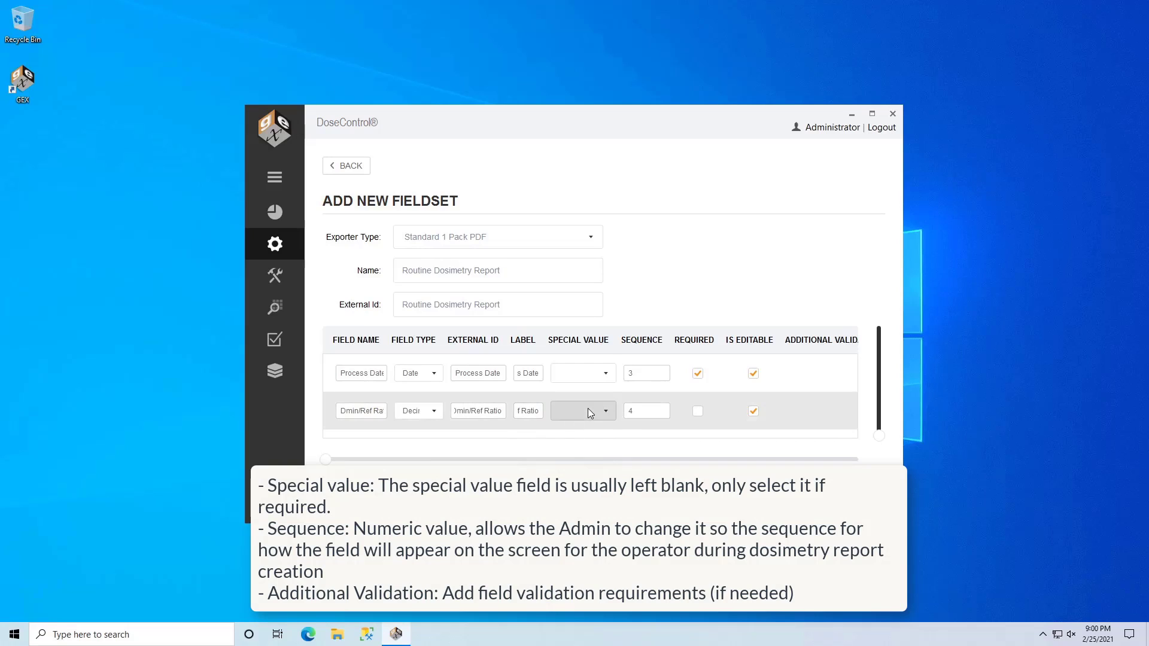
left_click(589, 411)
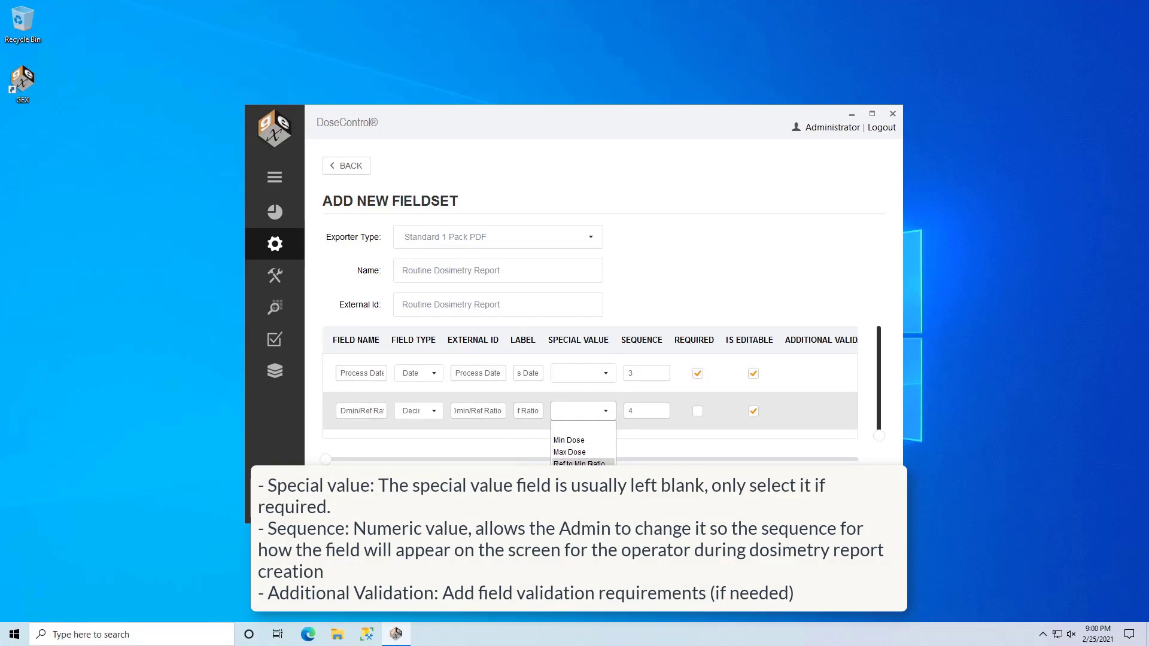
left_click(591, 465)
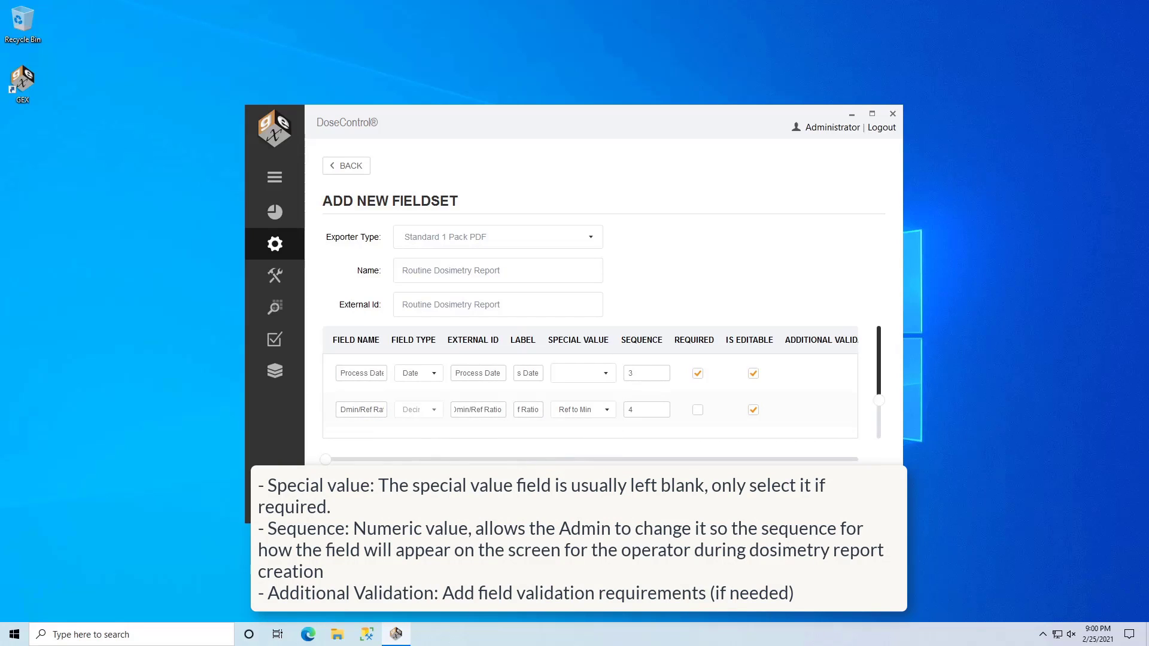
Add a fifth field named Dmax/Ref Ratio with the field type Decimal Number
left_click(370, 429)
type("Dmax/Ref R")
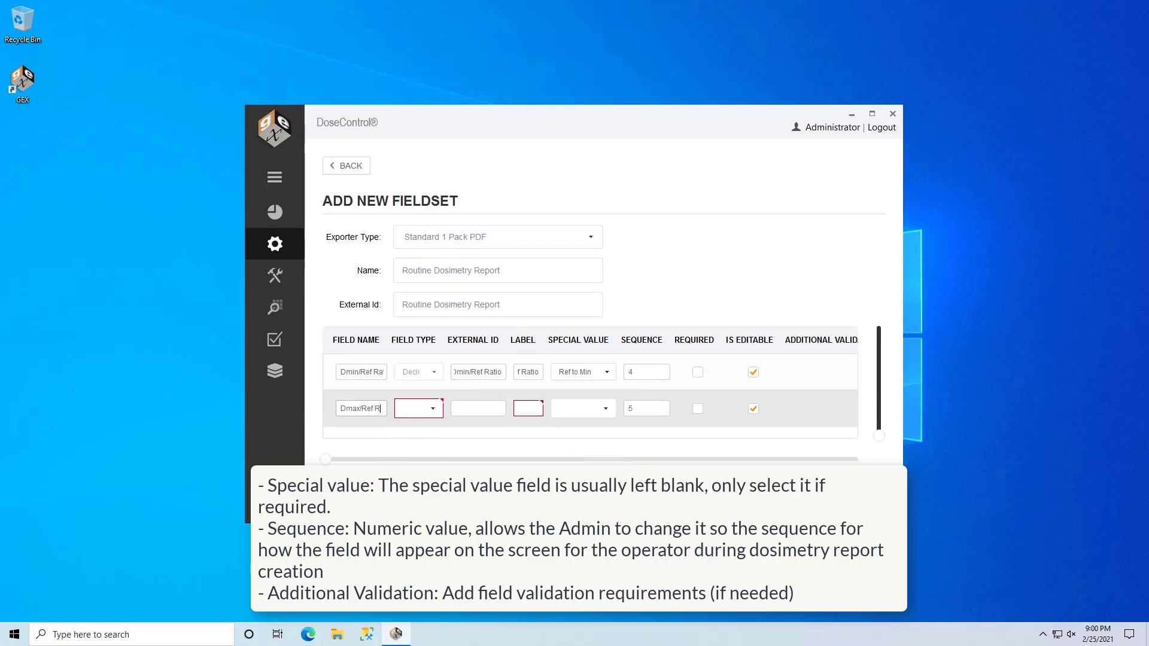
type("atio")
left_click_drag(386, 408, 356, 411)
right_click(358, 409)
left_click(419, 408)
left_click(419, 409)
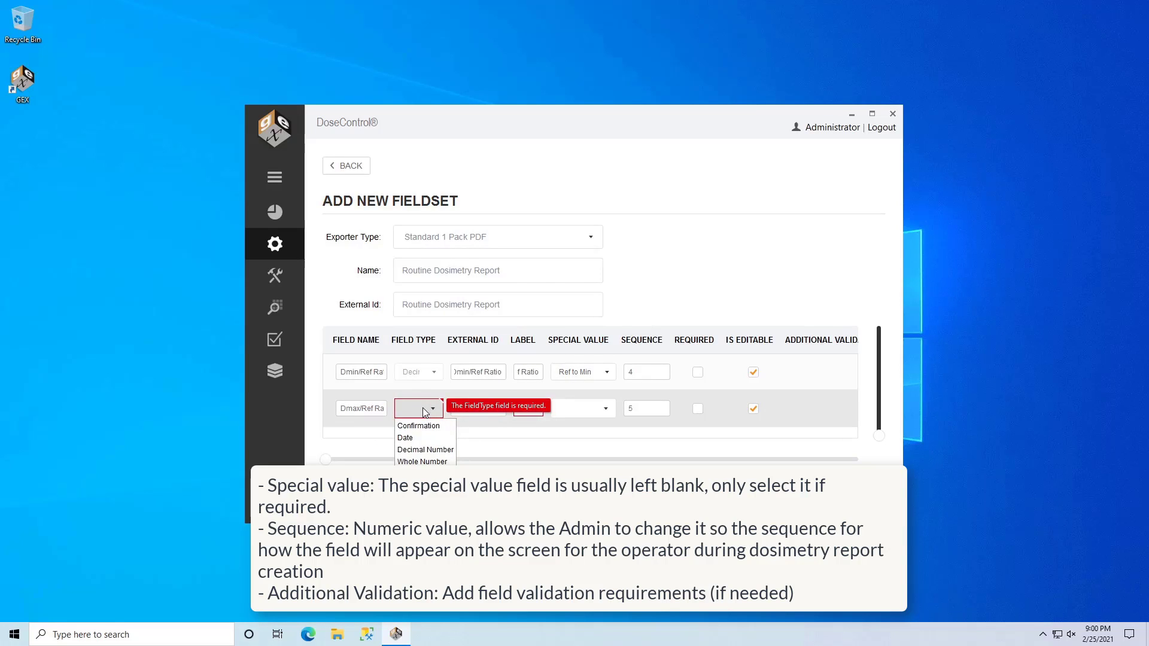
left_click(426, 443)
Fill in Dmax/Ref Ratio as both the external ID and the label of the fifth field
right_click(457, 410)
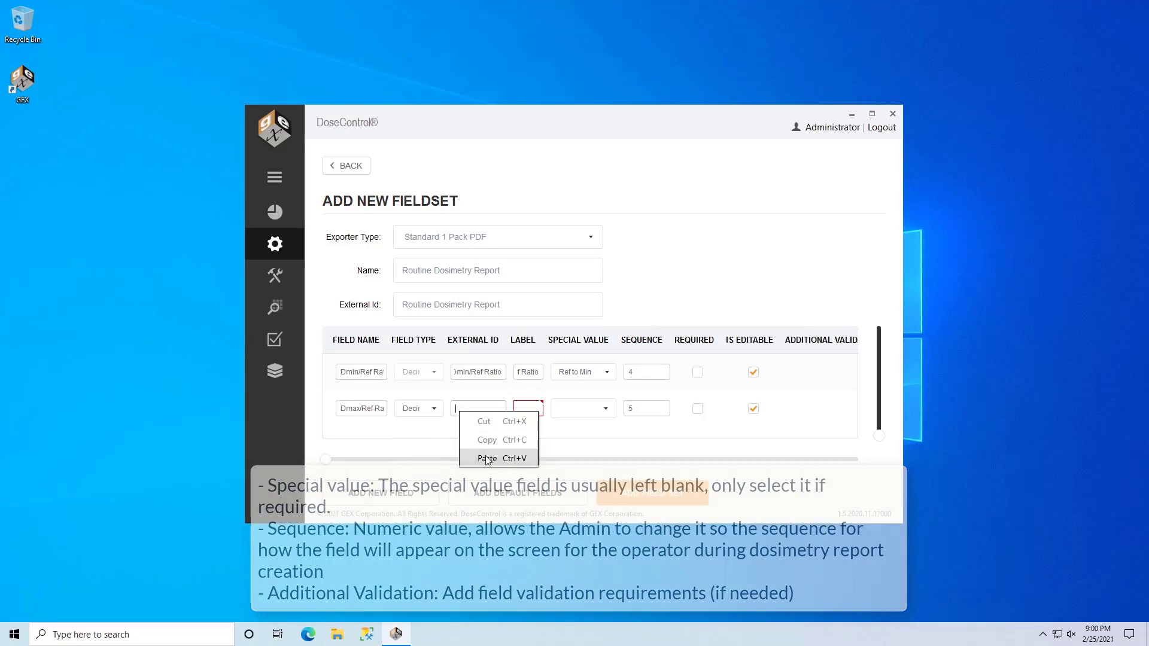
left_click(483, 456)
right_click(525, 410)
left_click(551, 455)
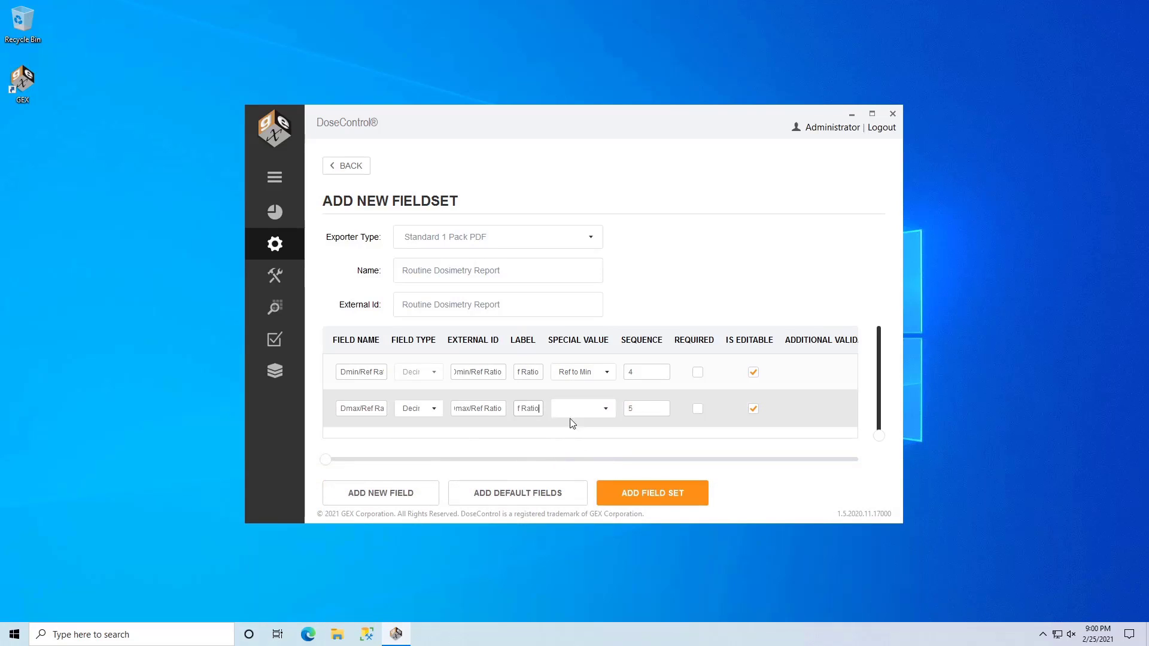
Set the Dmax/Ref Ratio field's special value to Ref to Max Ratio and add the completed Routine Dosimetry Report field set
left_click(575, 412)
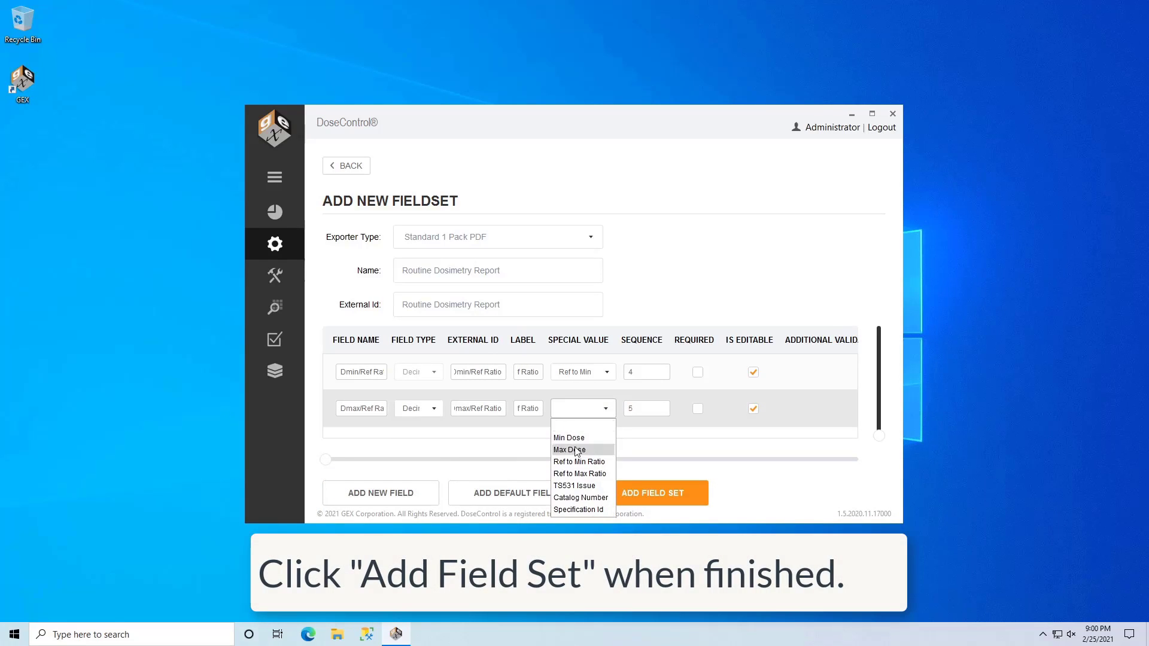
left_click(574, 473)
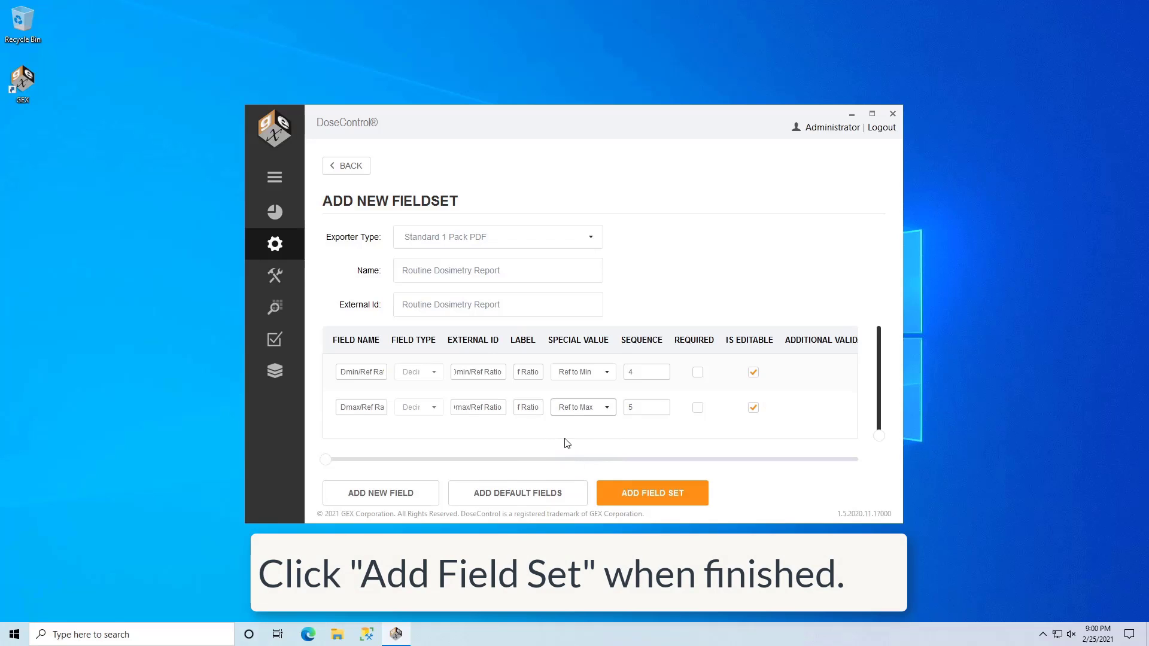
left_click(645, 489)
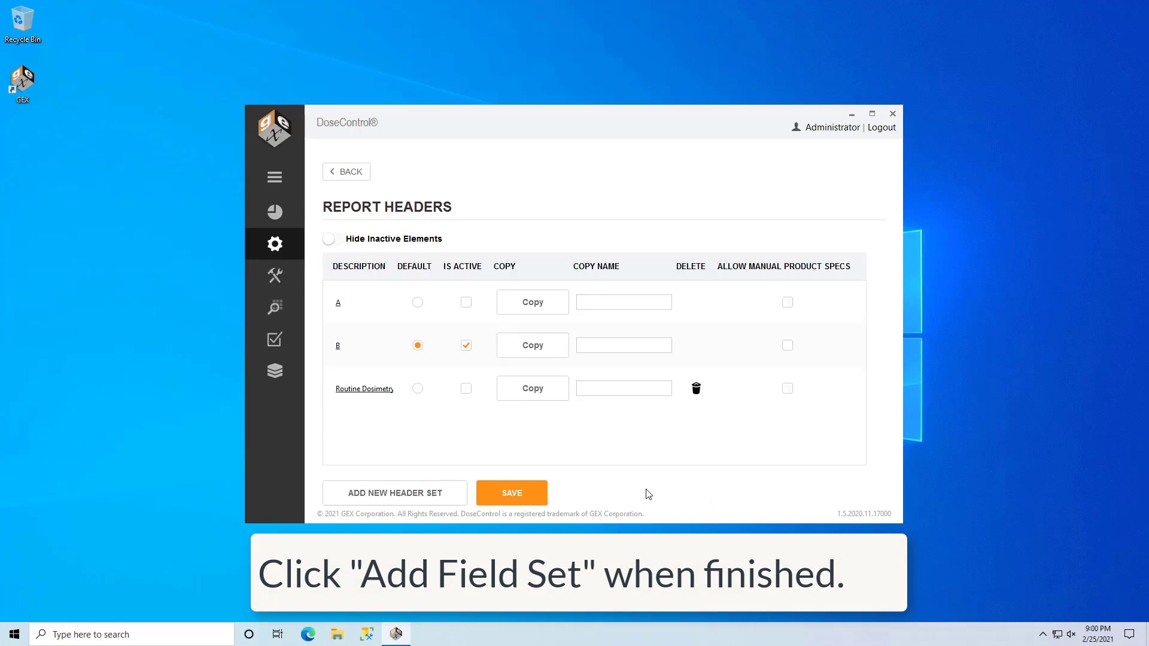
Start a new header set with exporter type Standard 1 Pack PDF, using Riso Wedge Test Report as its name and external ID
left_click(428, 493)
left_click(426, 239)
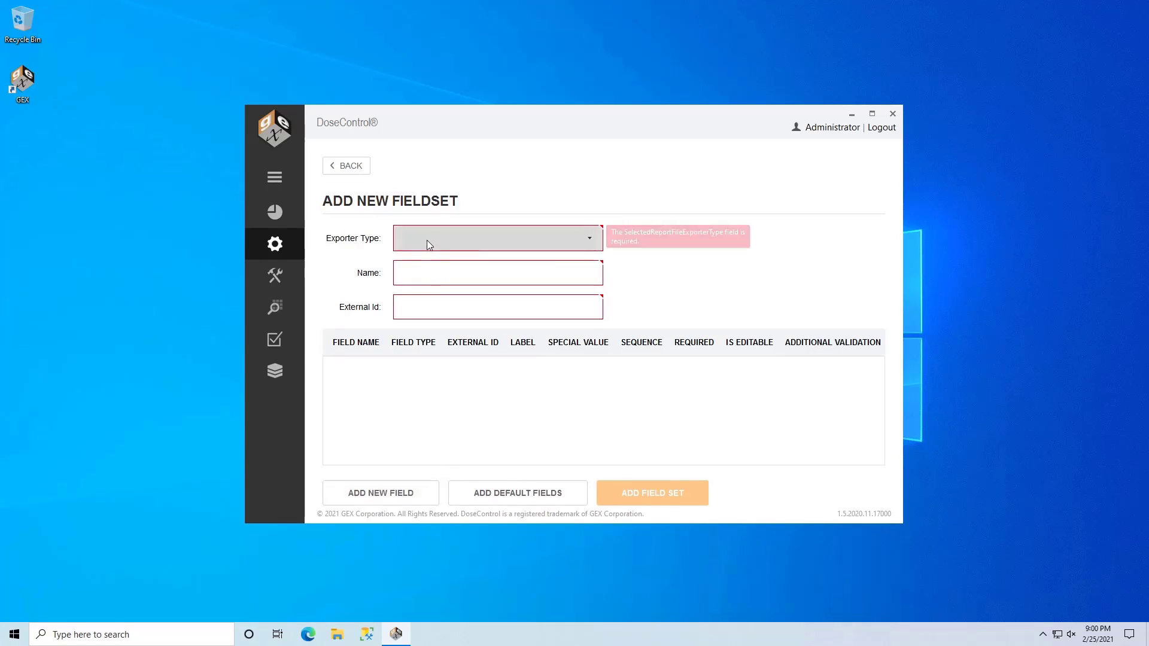
left_click(431, 298)
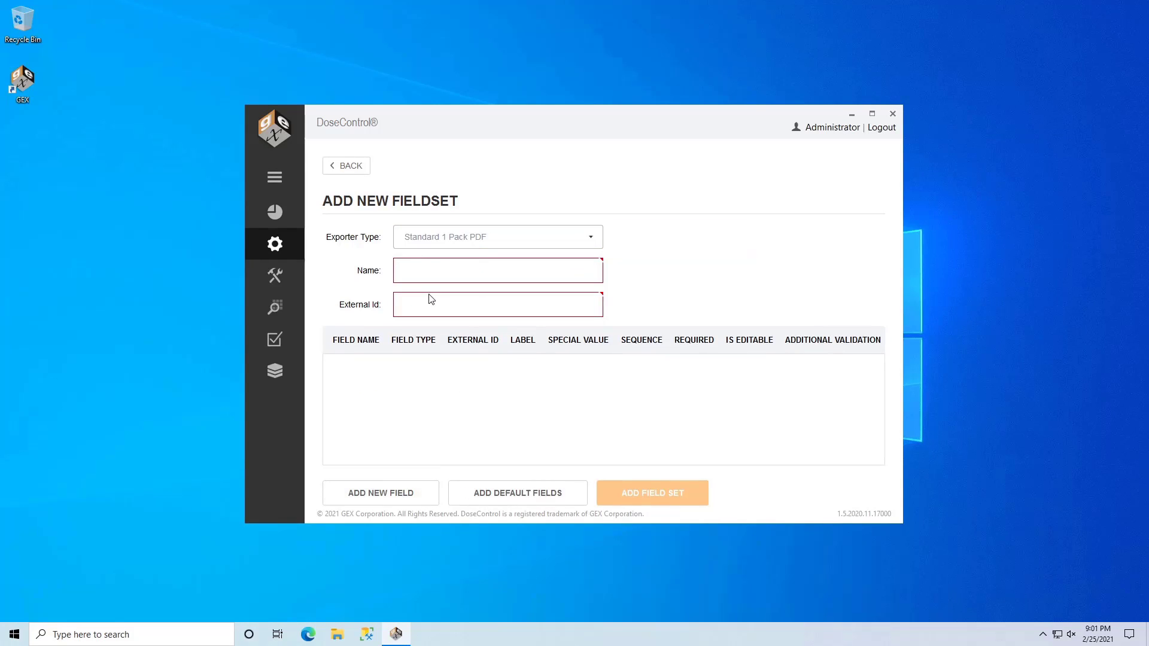
left_click(422, 272)
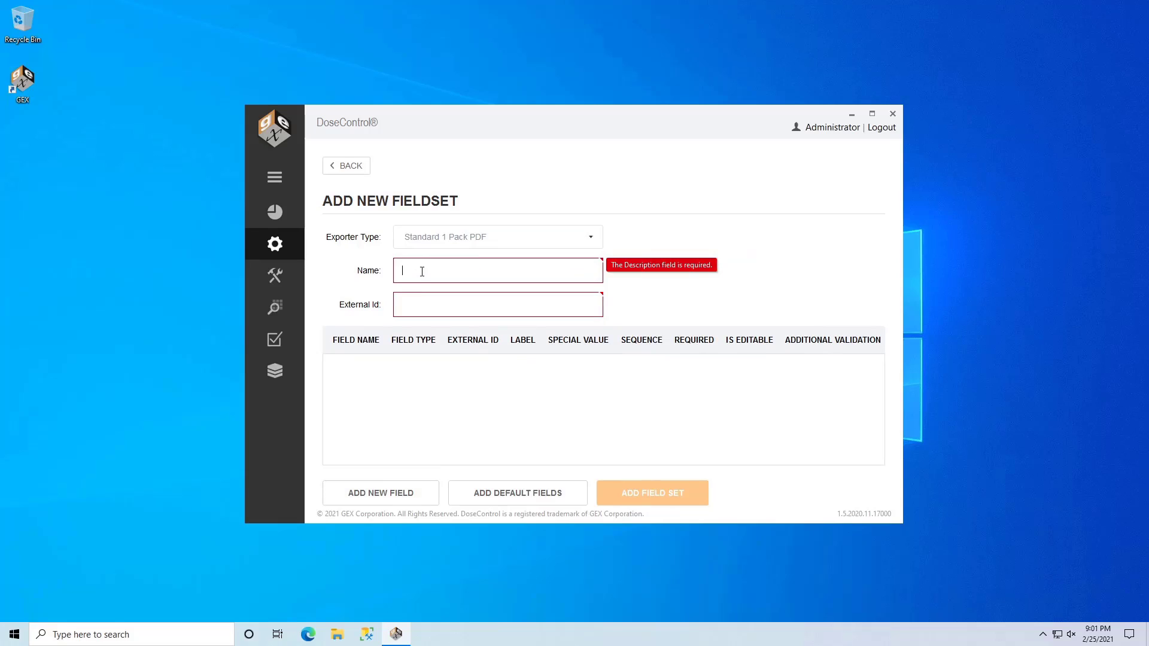
type("Riso Wedge Test Repor")
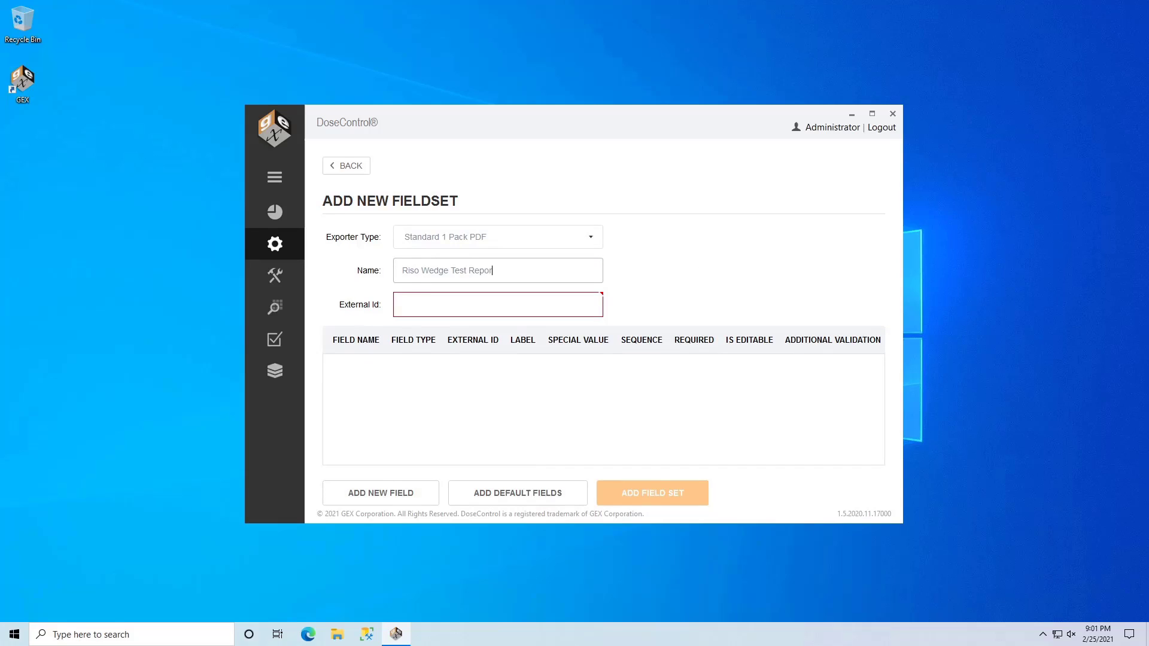
type("t")
left_click(418, 302)
type("R")
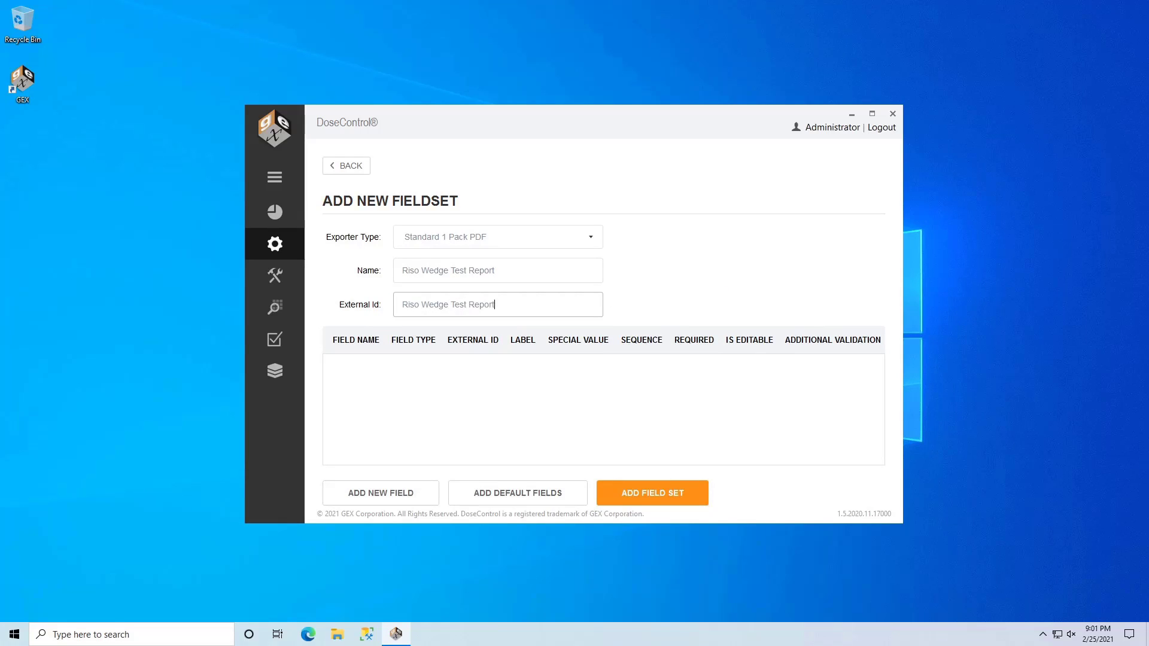
Add a first field named PCN# with the field type Text to the Riso Wedge Test Report field set
left_click(379, 492)
left_click(353, 374)
type("PCN#")
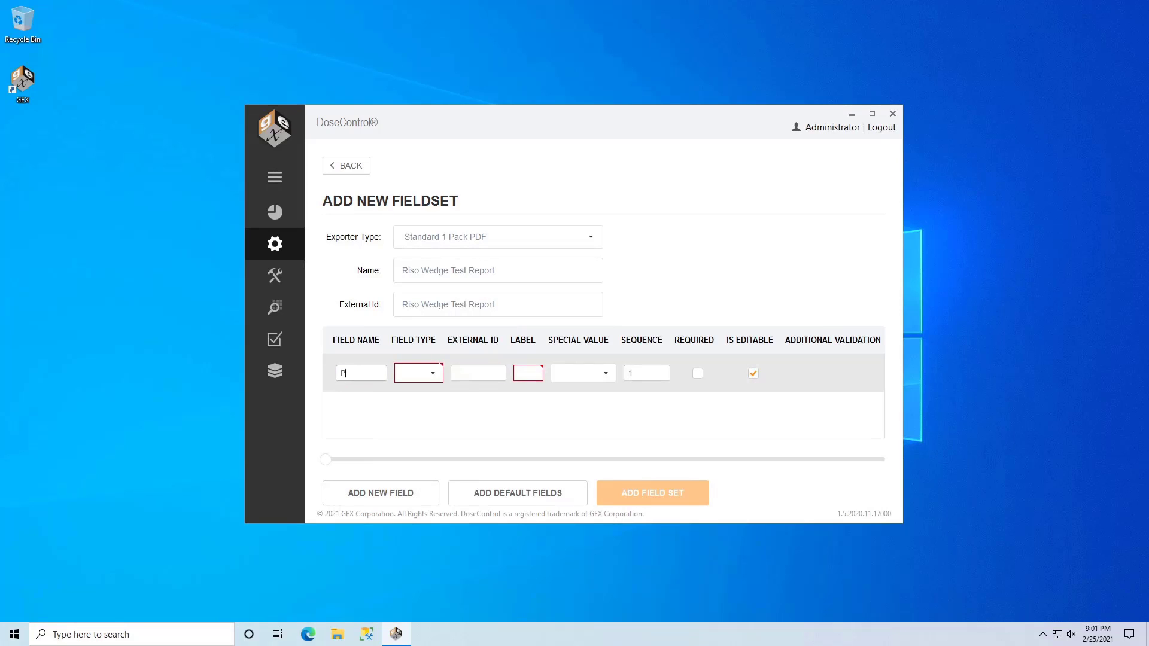
right_click(358, 374)
left_click(378, 398)
left_click(419, 372)
left_click(419, 438)
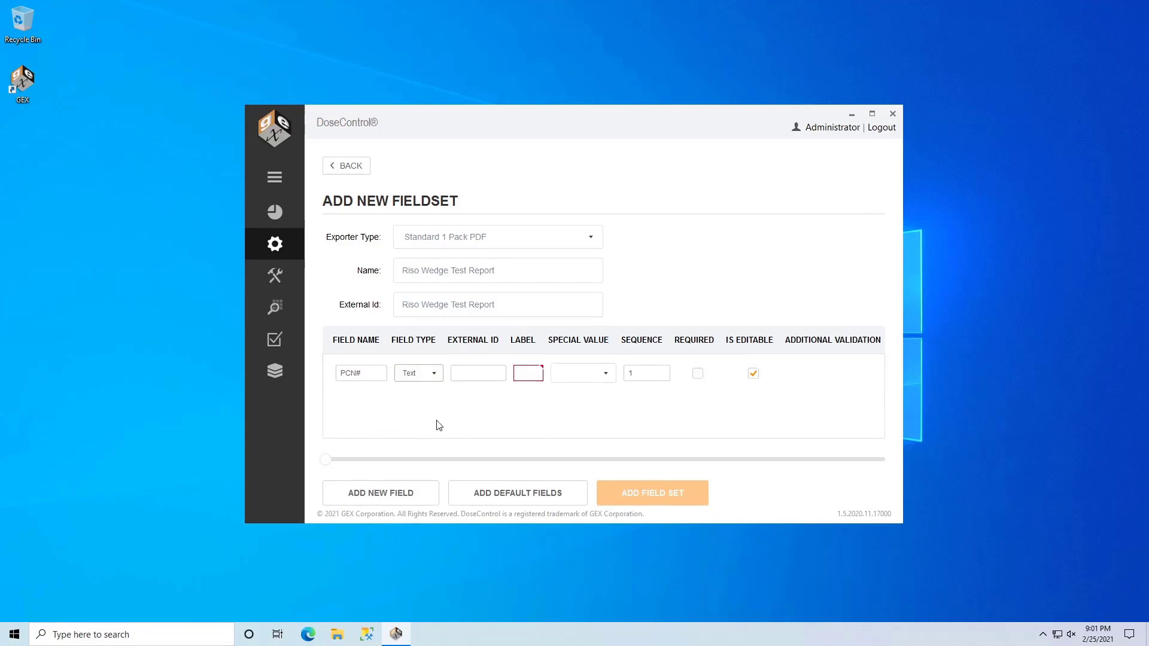
Fill in PCN# as the first field's external ID and label, and mark the field as required
right_click(467, 375)
left_click(494, 418)
left_click(529, 372)
right_click(529, 371)
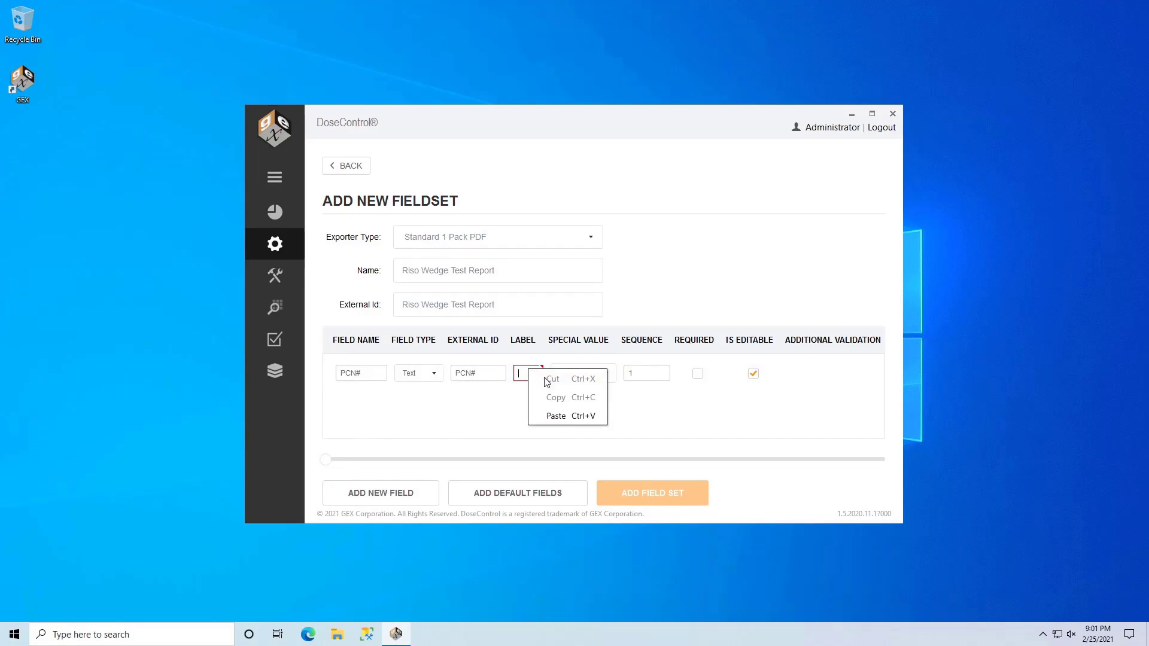
left_click(555, 416)
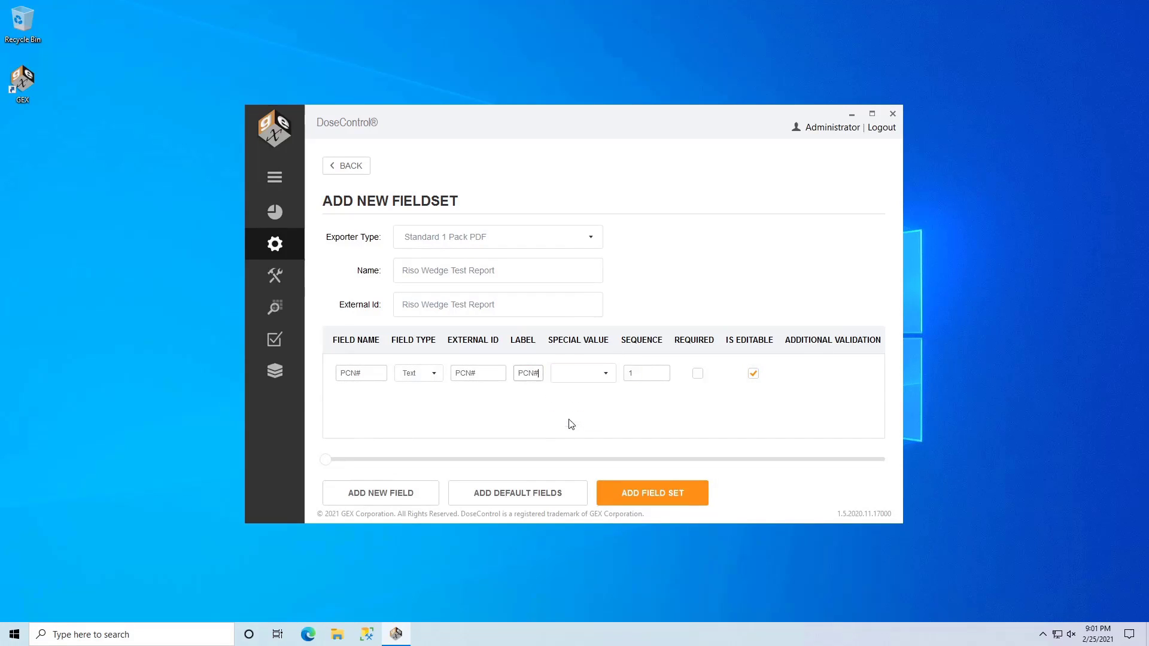
left_click(698, 373)
Add a second field named Process Description with the field type Text
left_click(359, 493)
left_click(375, 411)
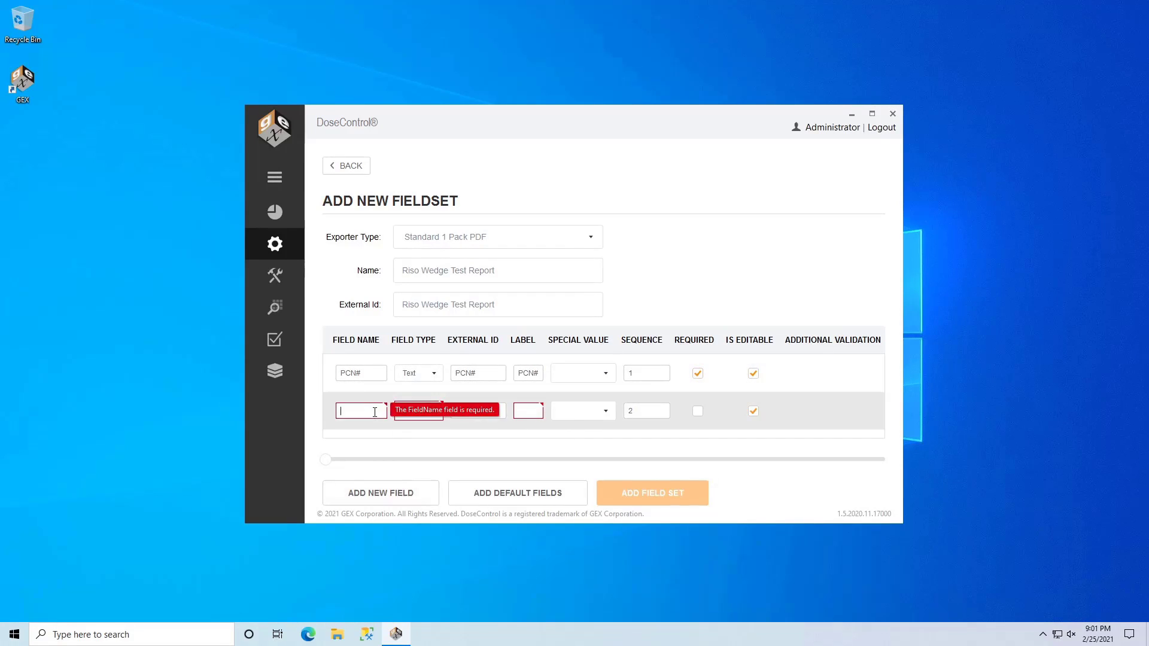
type("Process D")
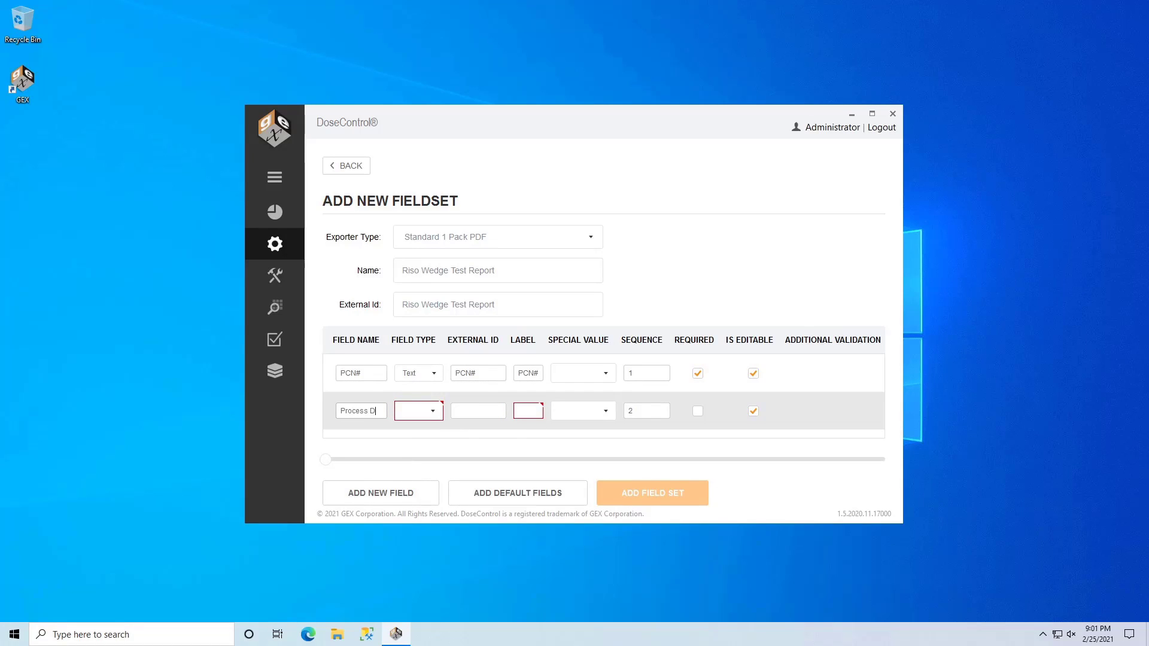
type("escription")
left_click_drag(380, 411, 331, 410)
right_click(331, 411)
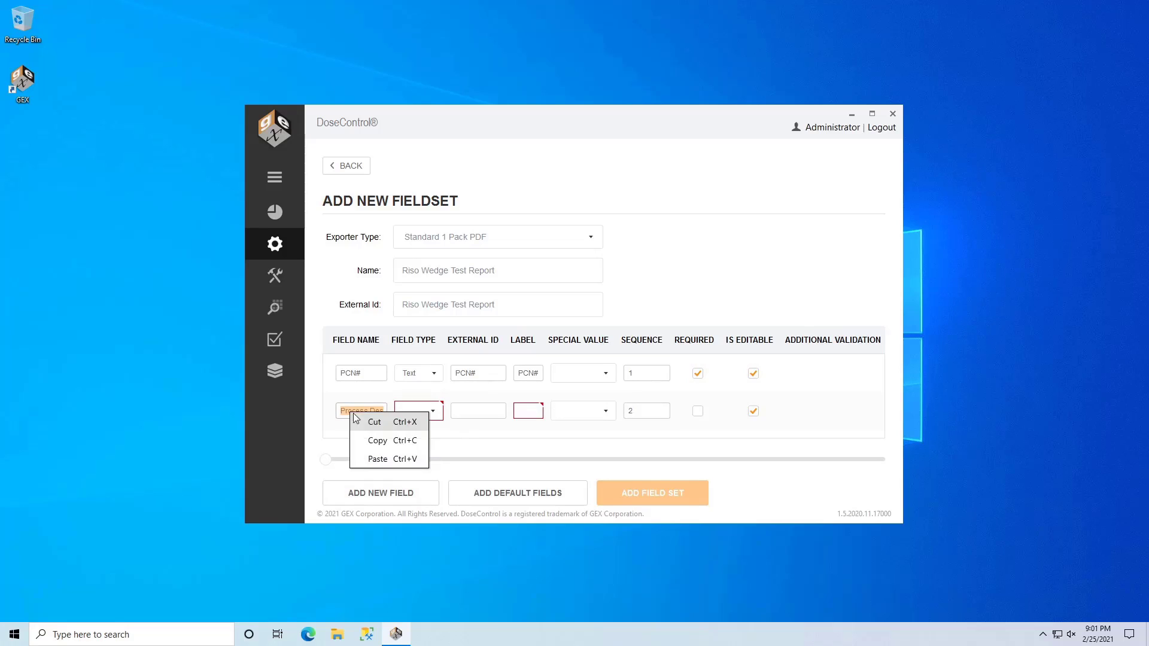
left_click(382, 433)
left_click(417, 417)
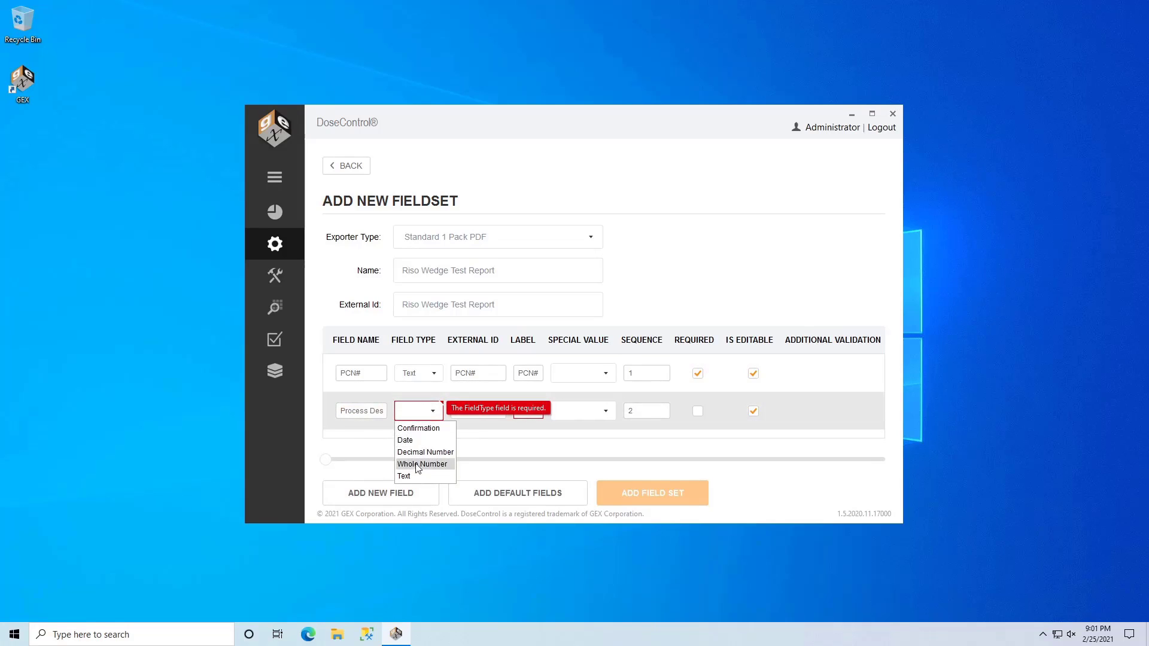
left_click(413, 475)
Fill in Process Description as both the external ID and the label of the second field
left_click(472, 412)
right_click(472, 412)
left_click(499, 457)
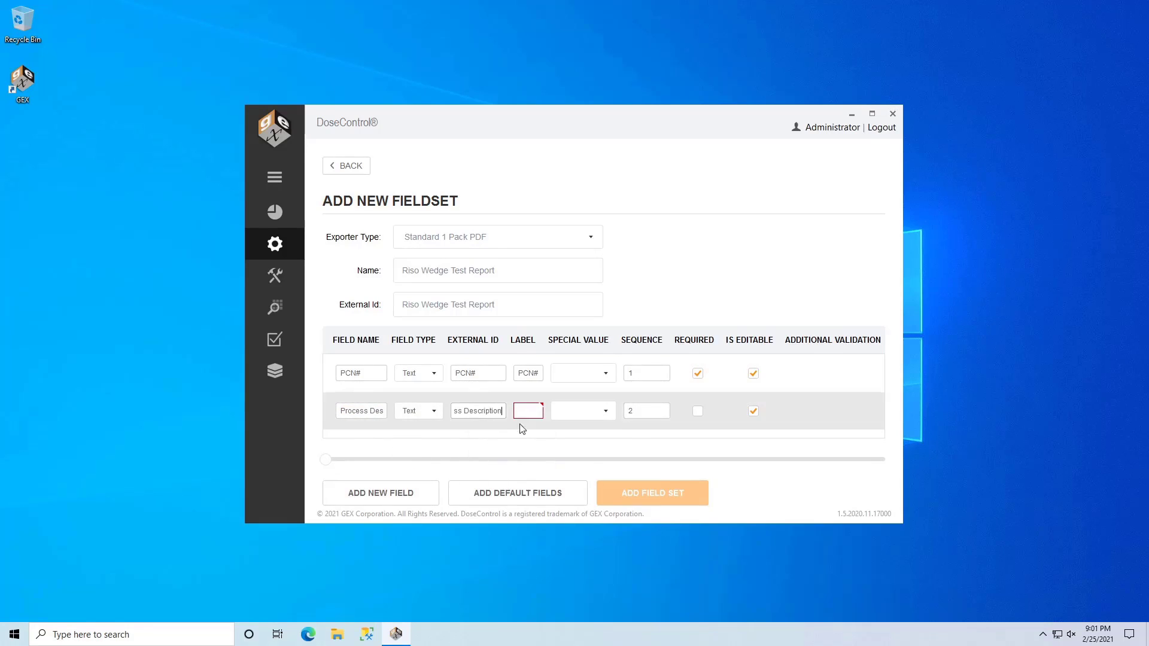
right_click(524, 413)
left_click(557, 457)
Add a third field named Process Date with the field type Date
left_click(355, 492)
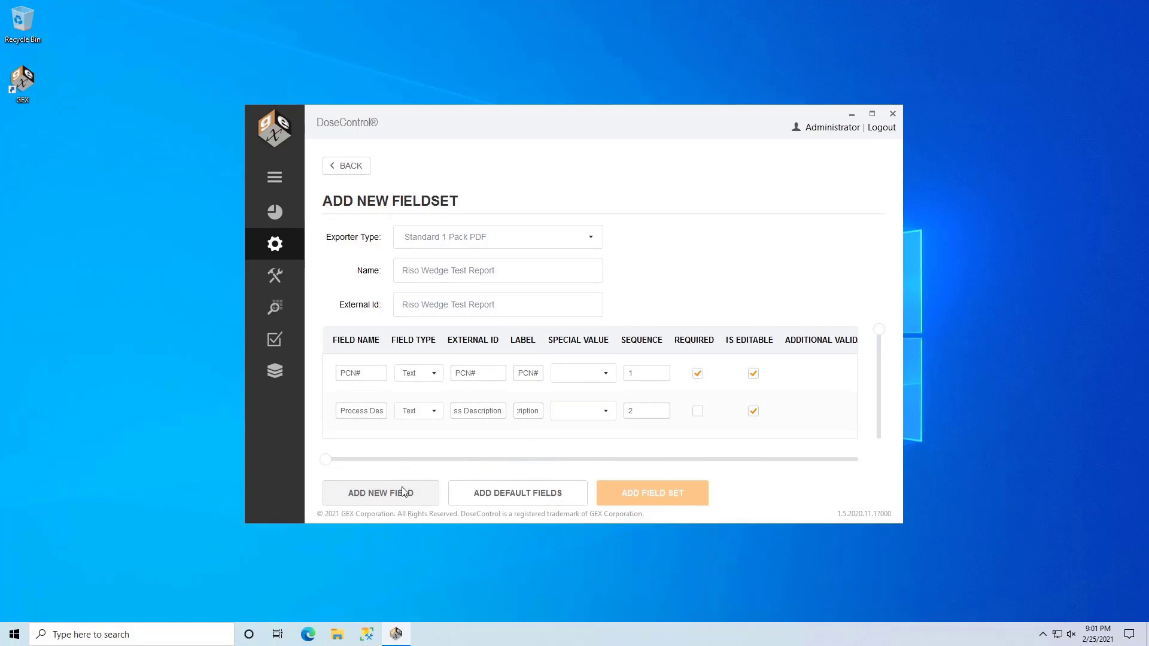
left_click(372, 410)
type("P")
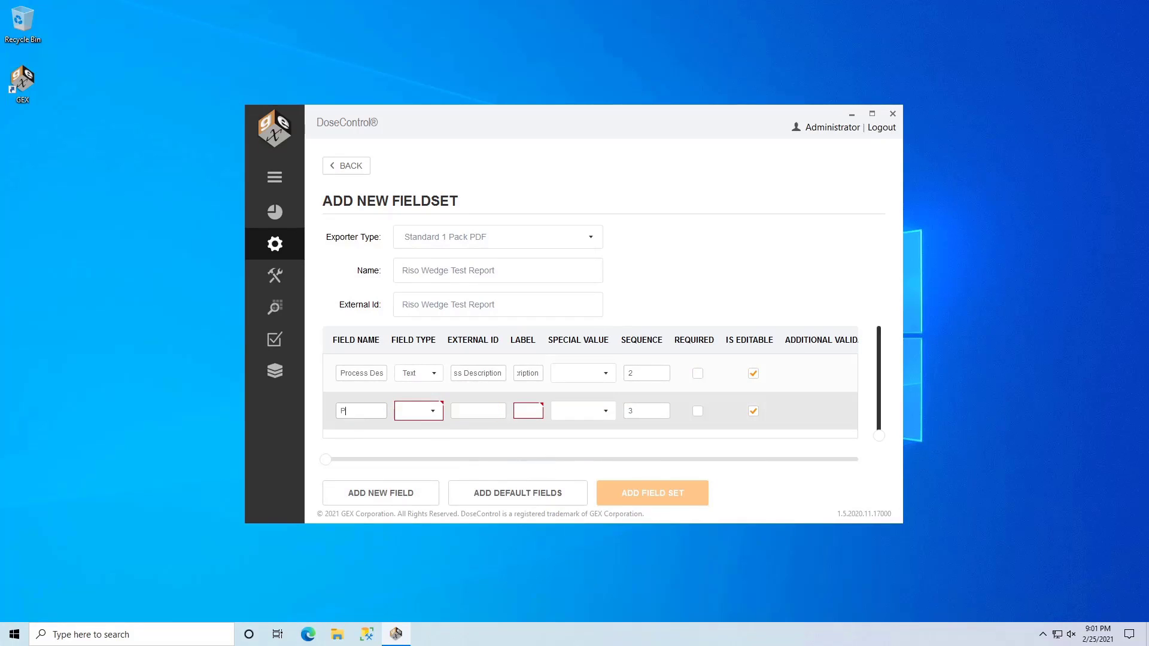
type("rocess Date")
left_click_drag(383, 413, 330, 414)
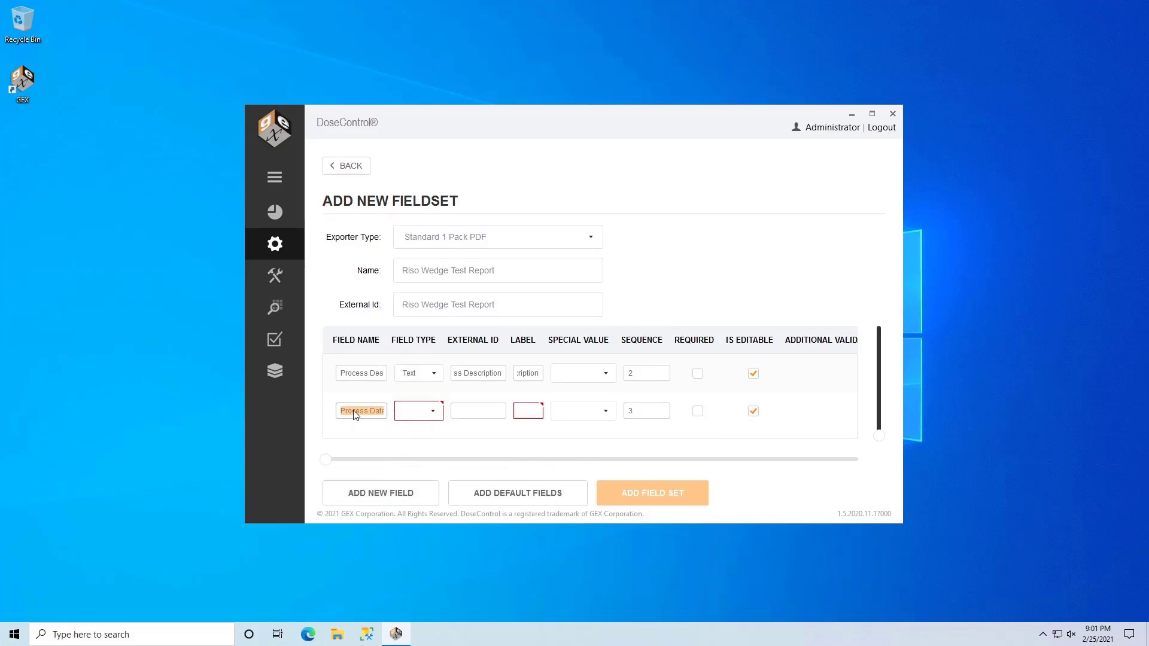
right_click(353, 411)
left_click(383, 438)
left_click(417, 413)
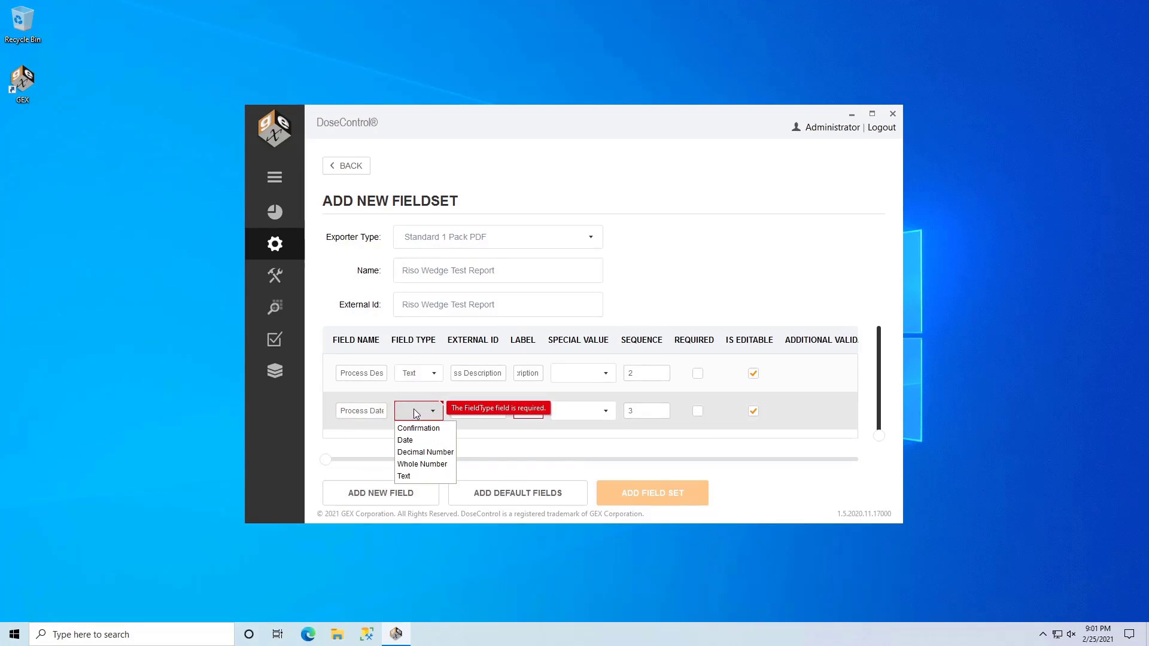
left_click(405, 439)
Fill in Process Date as the third field's external ID and label, and mark the field as required
right_click(471, 412)
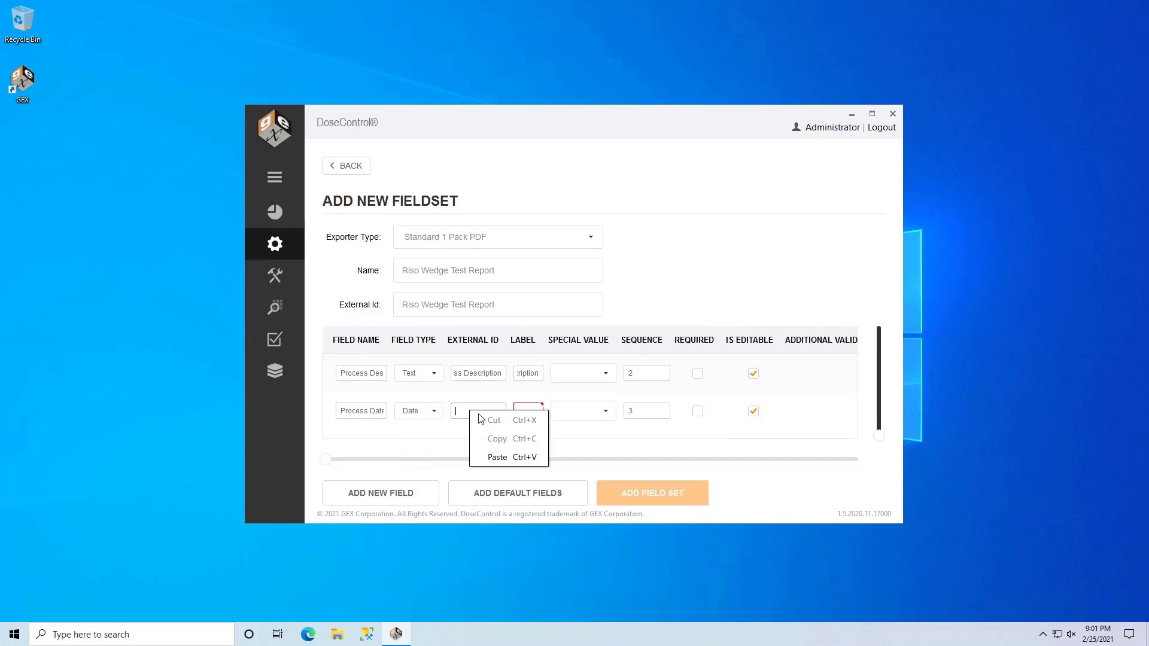
left_click(496, 459)
right_click(521, 411)
left_click(547, 459)
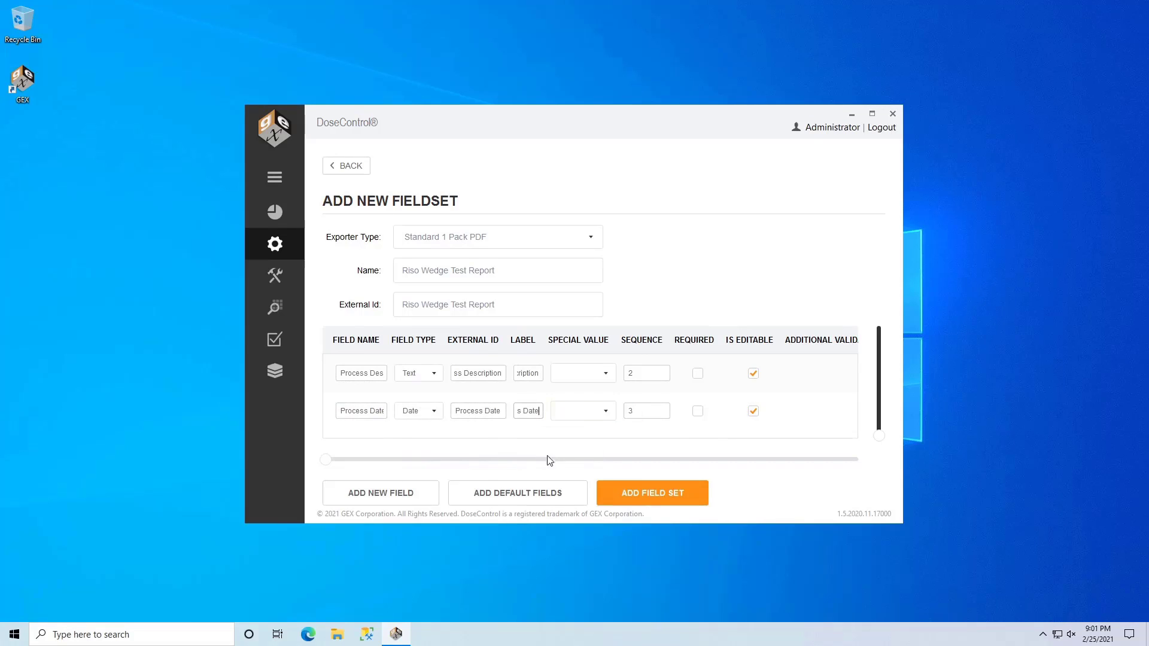
Add a fourth field named Pit or Tower Beam with the field type Text
left_click(390, 485)
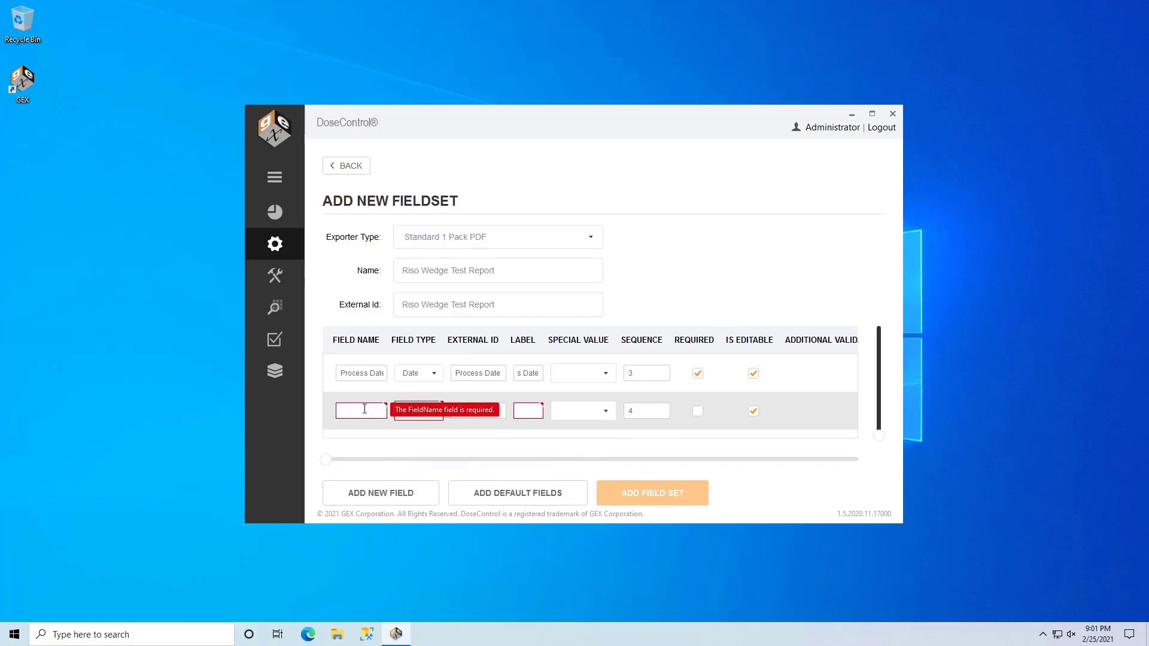
type("Pit or Tow")
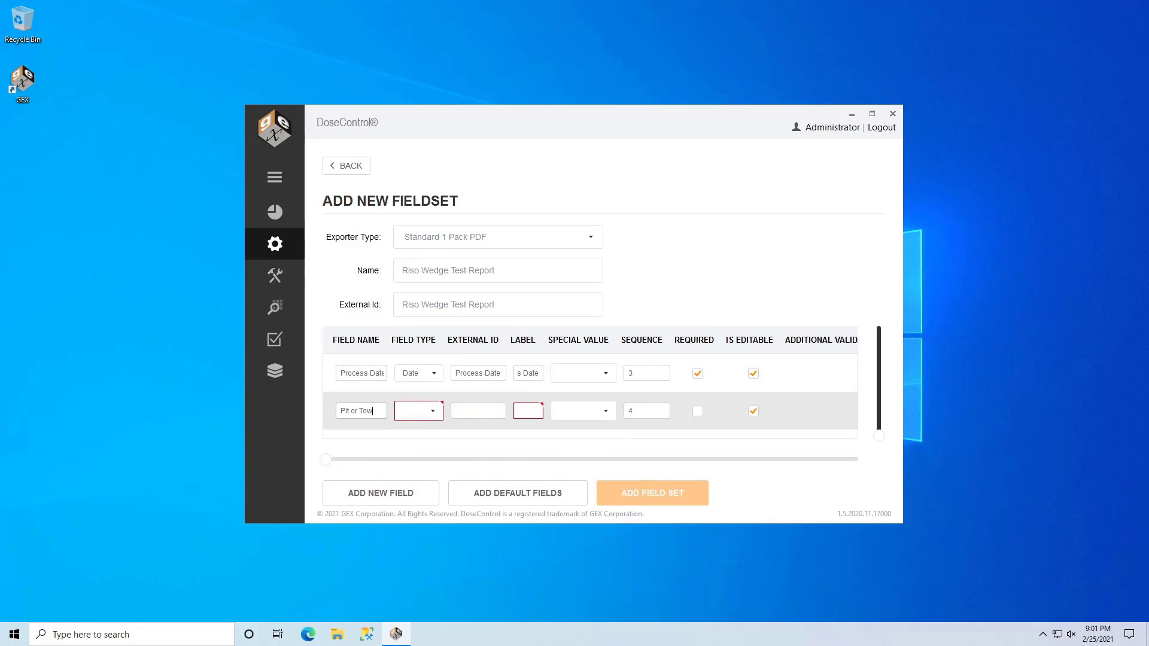
type("er Beam")
left_click(412, 412)
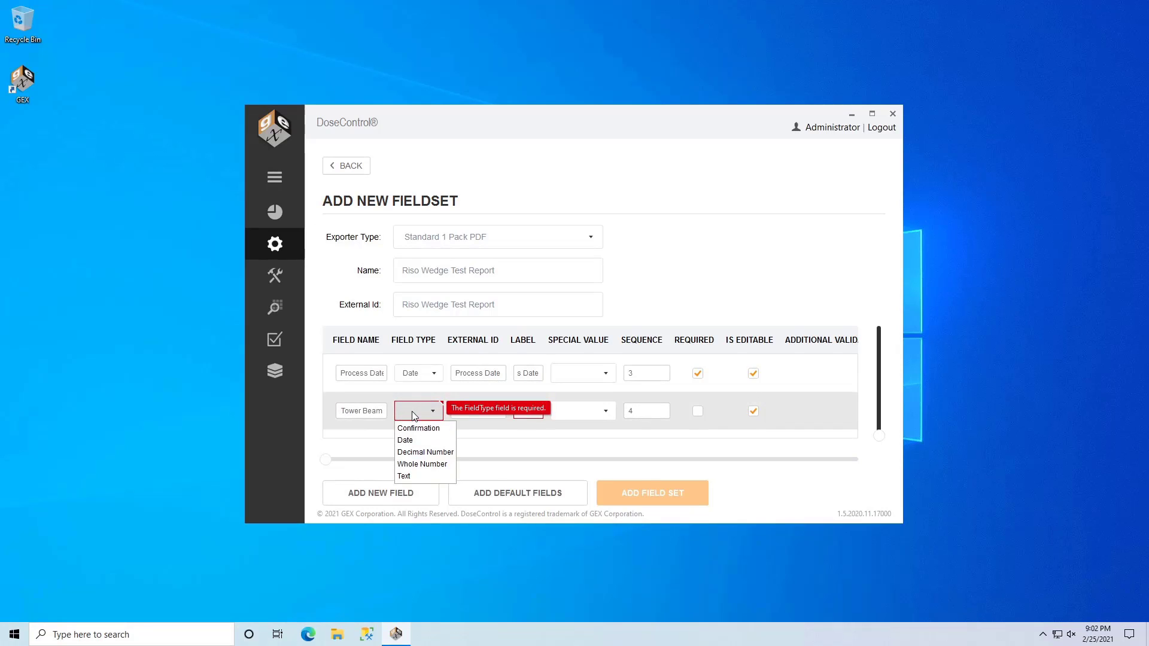
left_click(419, 476)
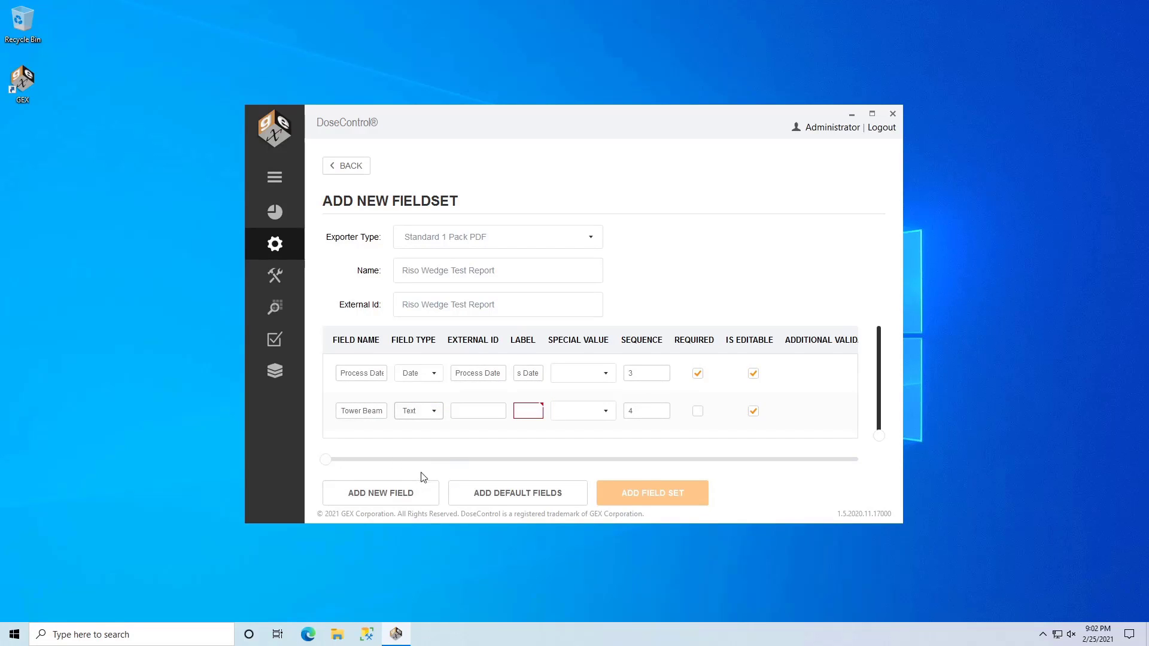
Copy the name Pit or Tower Beam into the fourth field's external ID and label
left_click_drag(385, 410, 326, 413)
right_click(366, 415)
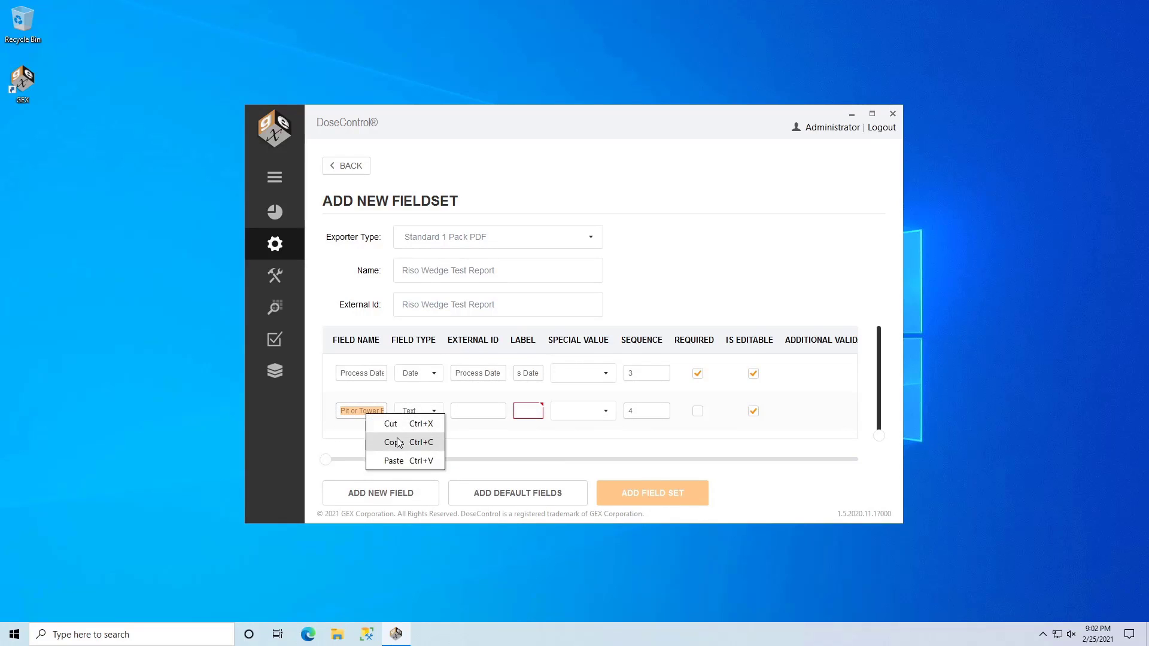
left_click(380, 441)
left_click(479, 412)
right_click(479, 413)
left_click(510, 455)
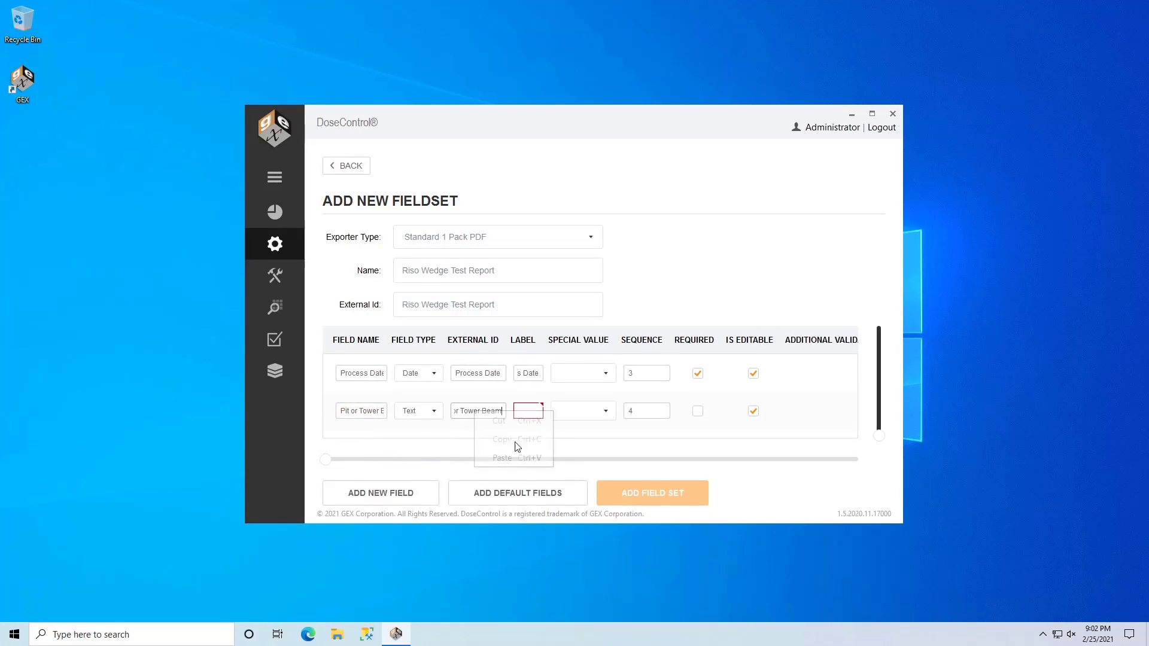
left_click(520, 412)
right_click(520, 412)
left_click(534, 455)
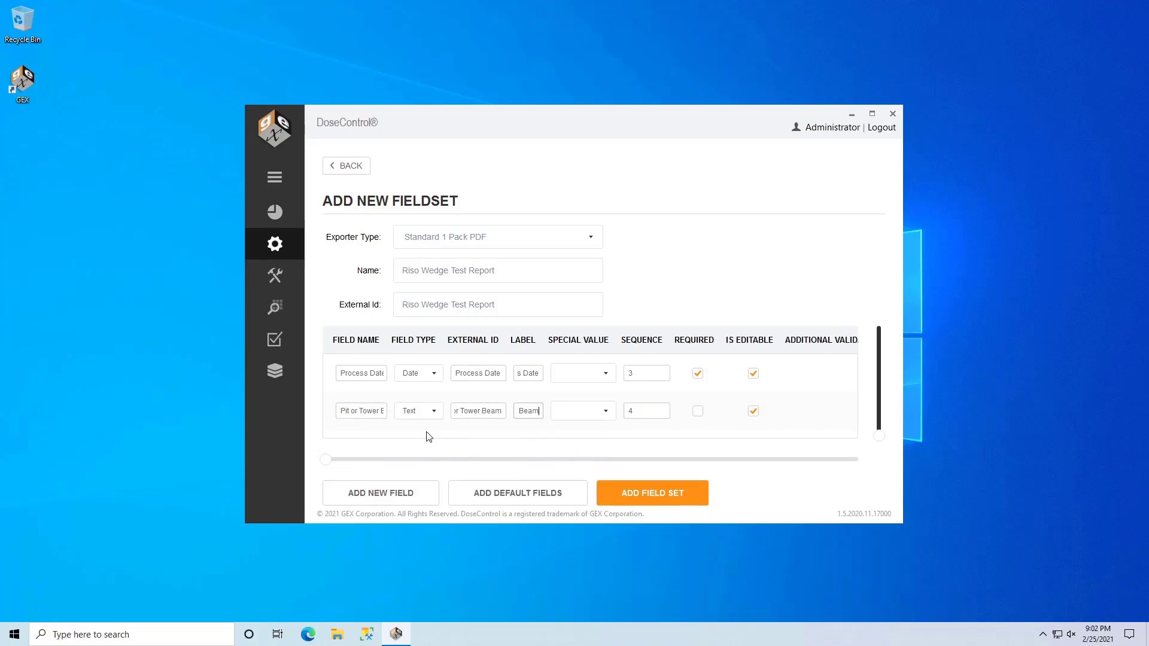
Add a fifth field named Line Speed with the field type Text
left_click(381, 493)
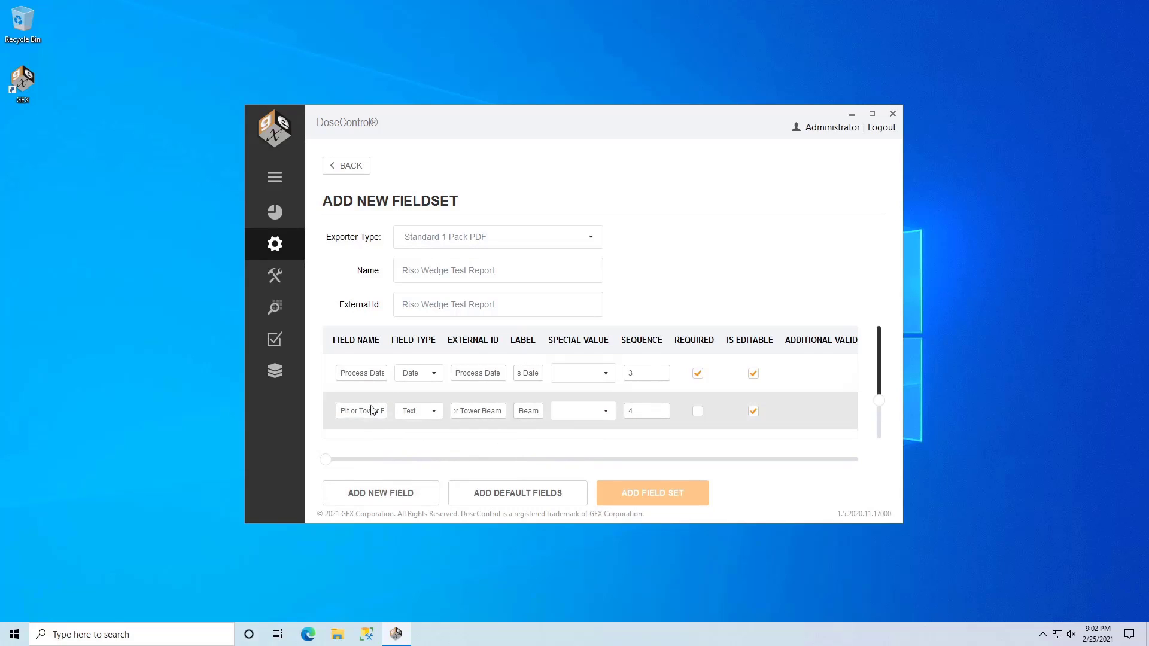
left_click(369, 410)
type("Line")
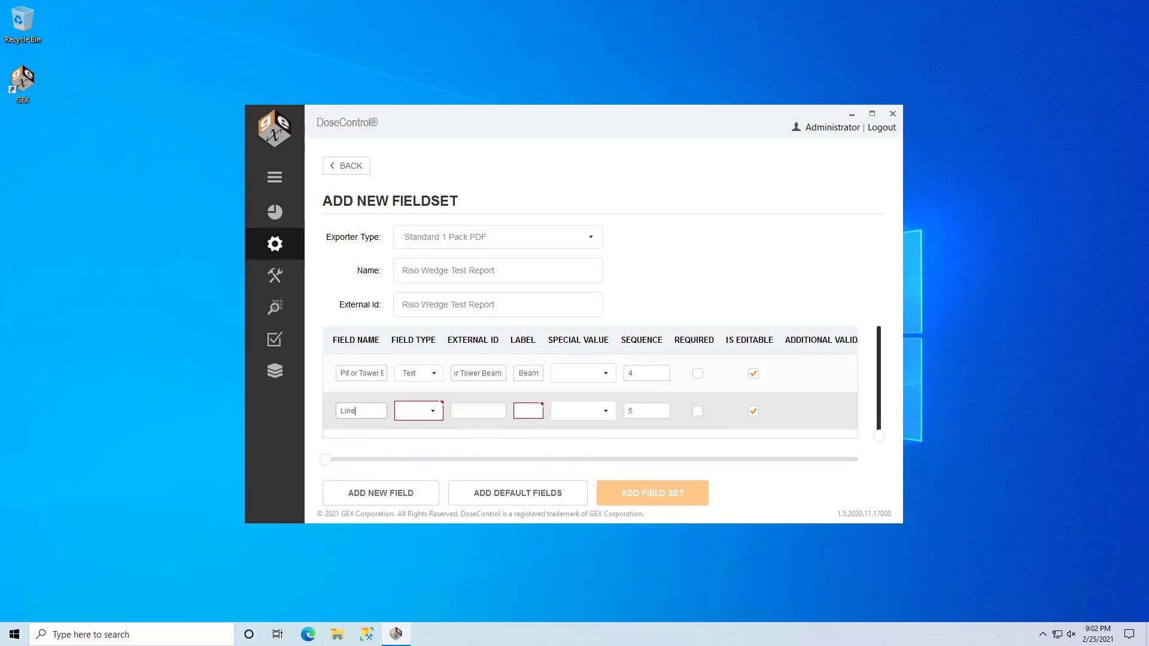
type(" Speed")
left_click_drag(382, 413, 338, 412)
right_click(359, 412)
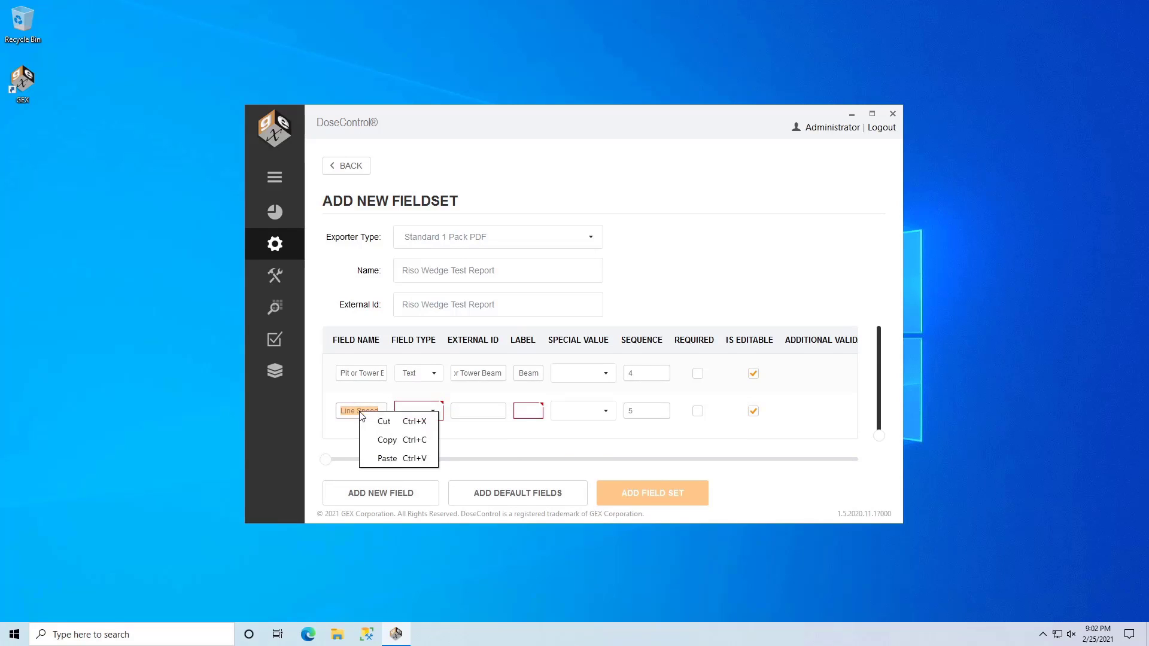
left_click(386, 441)
left_click(419, 410)
left_click(412, 472)
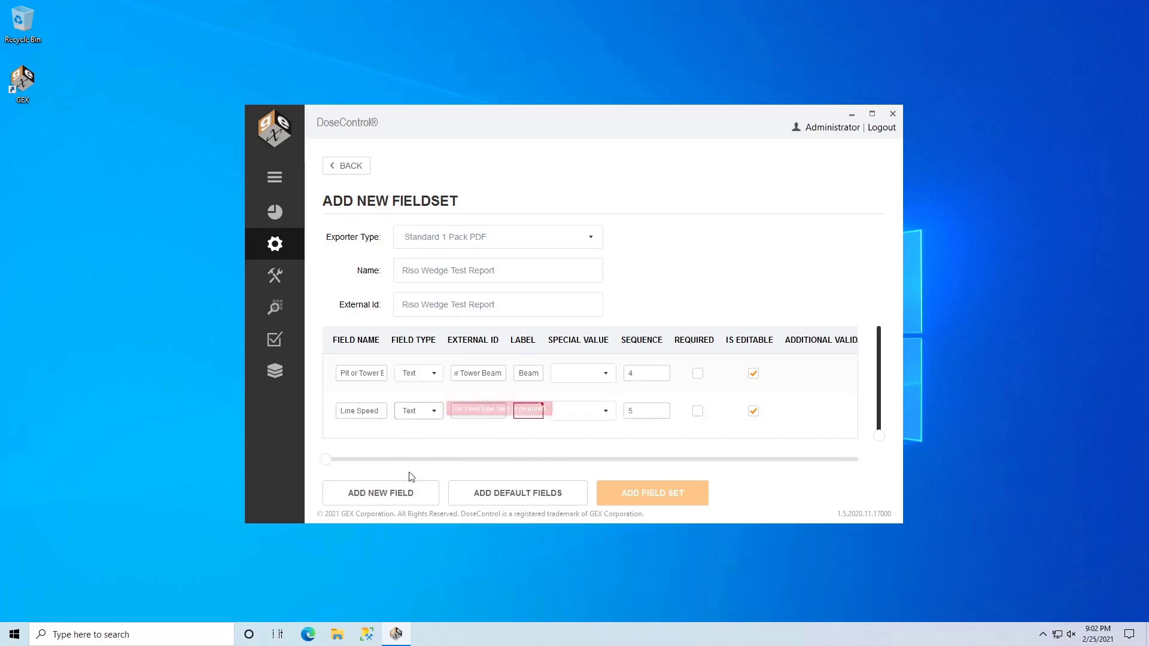
Fill in Line Speed as the fifth field's external ID and label, and add the completed Riso Wedge Test Report field set
left_click(460, 411)
right_click(461, 414)
left_click(491, 462)
right_click(527, 411)
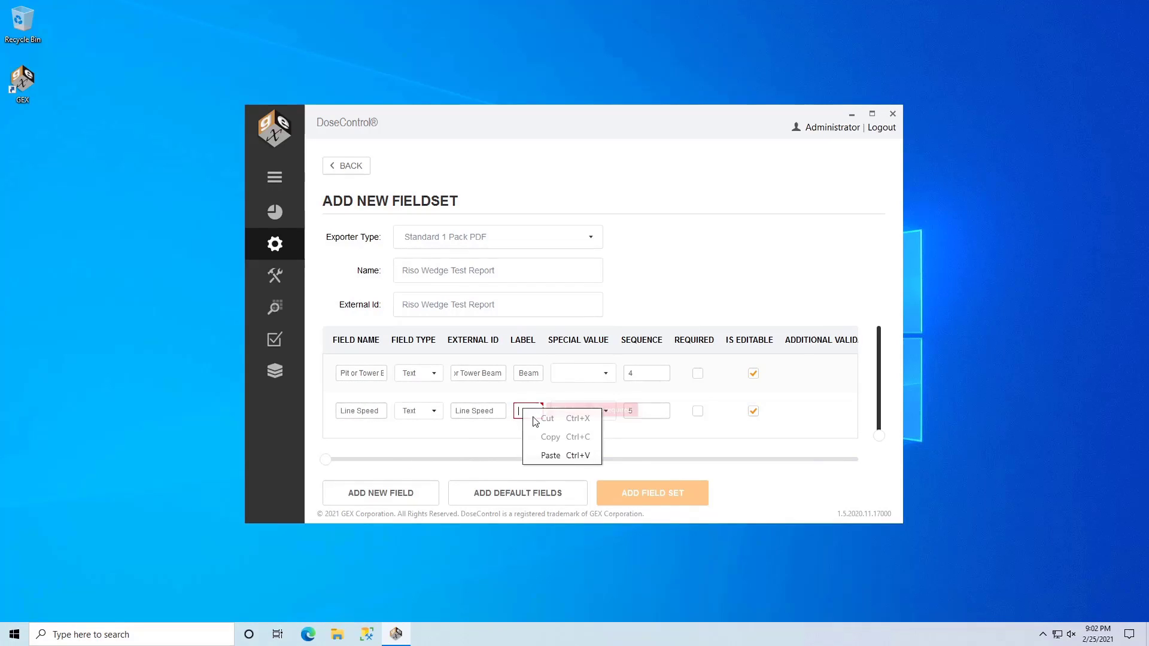
left_click(550, 455)
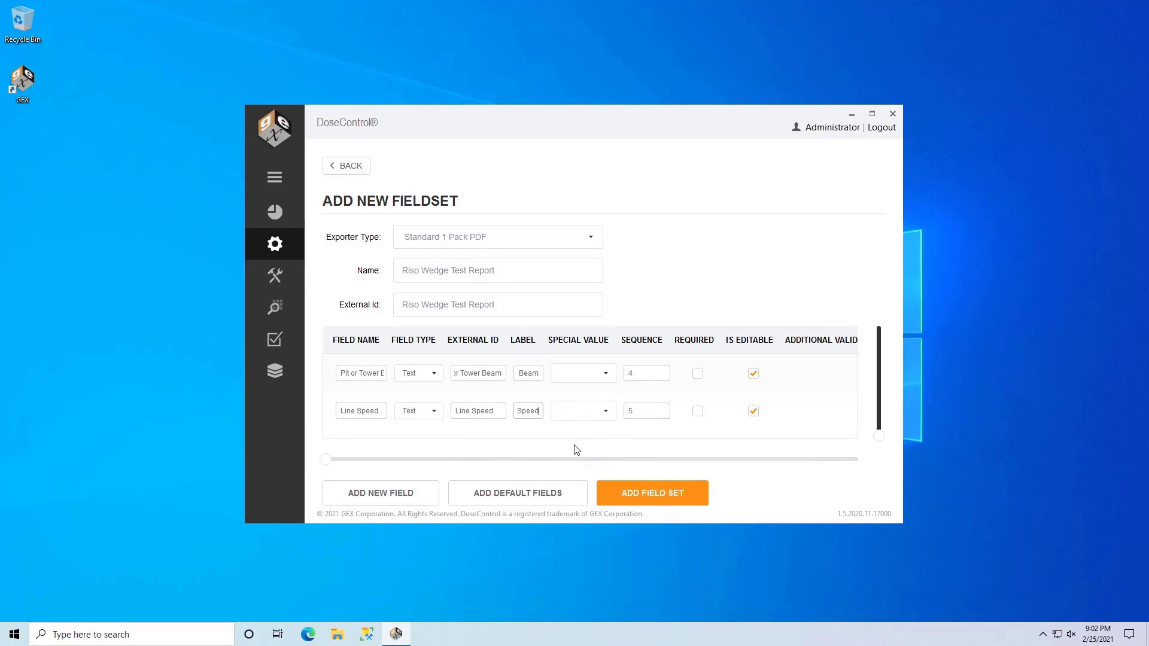
left_click(633, 491)
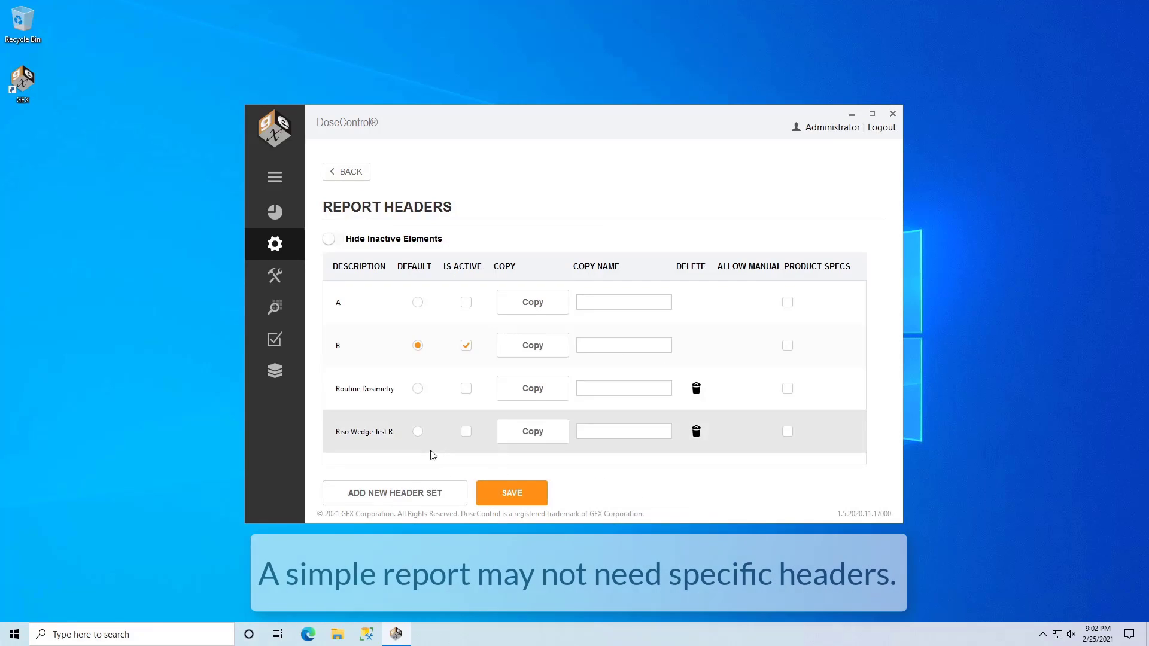
Start a new header set with exporter type Standard 1 Pack PDF and the name Simple Report
left_click(401, 490)
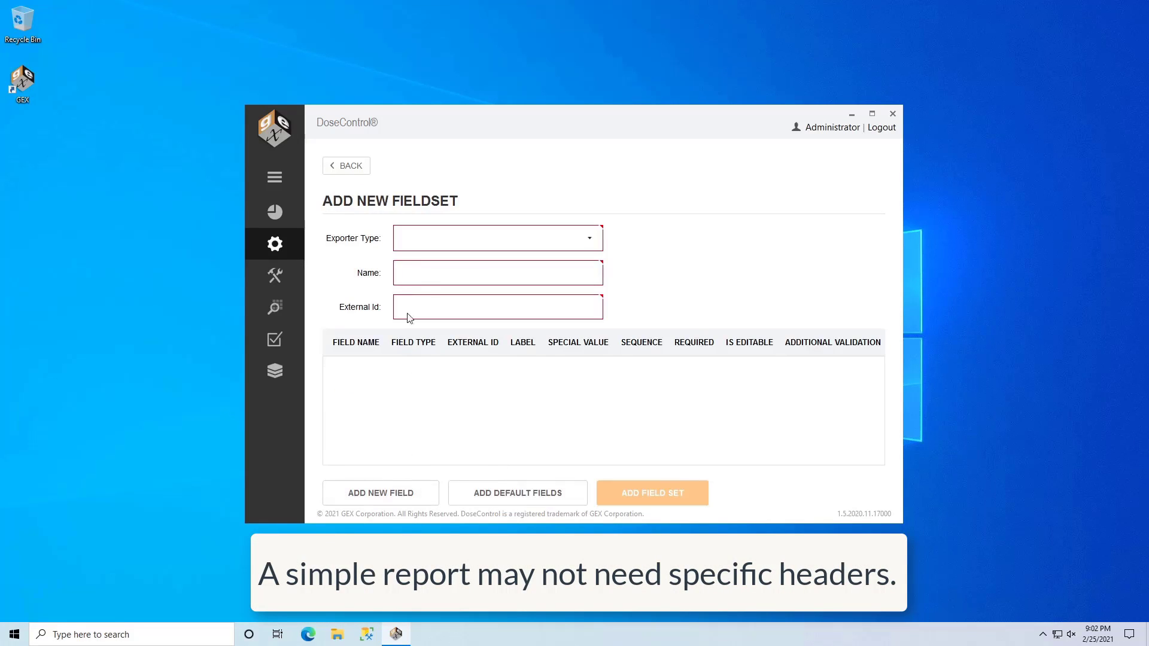
left_click(412, 237)
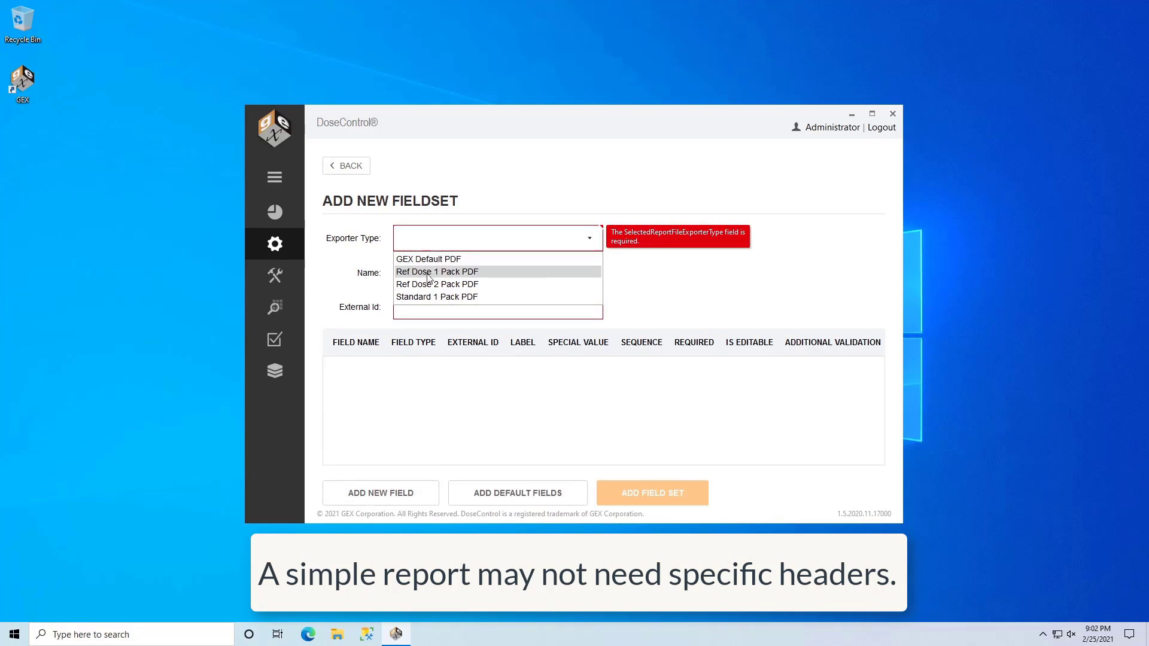
left_click(434, 296)
left_click(424, 269)
type("Simple Report")
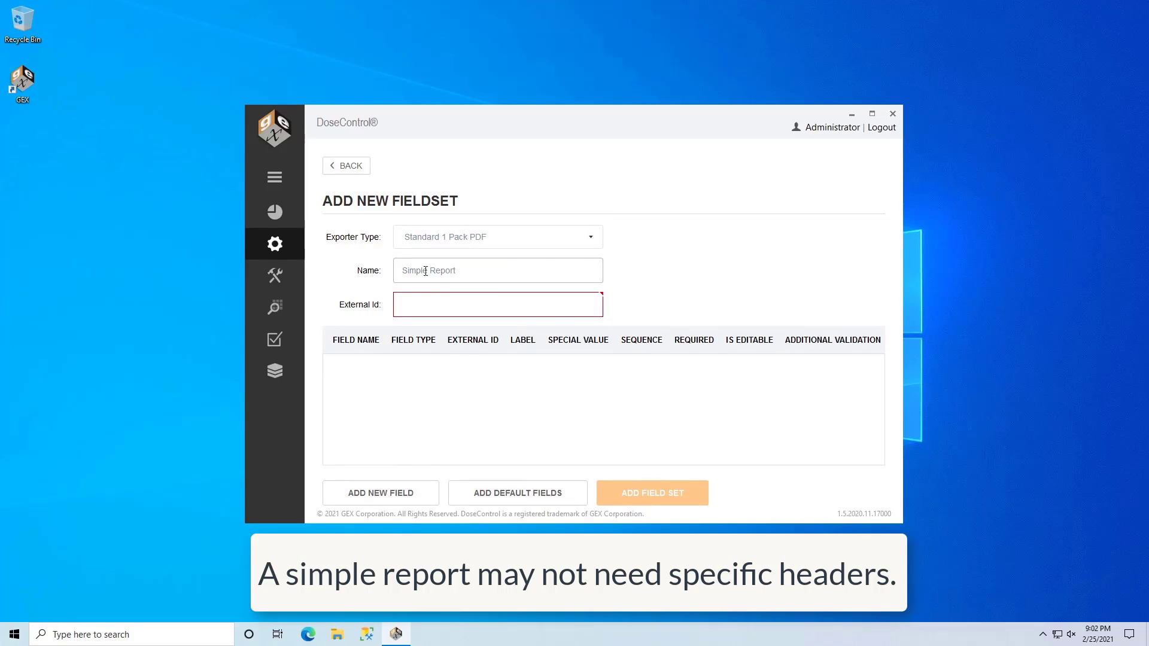
Set the external ID to Simple Report and add the field set without any header fields
left_click(431, 304)
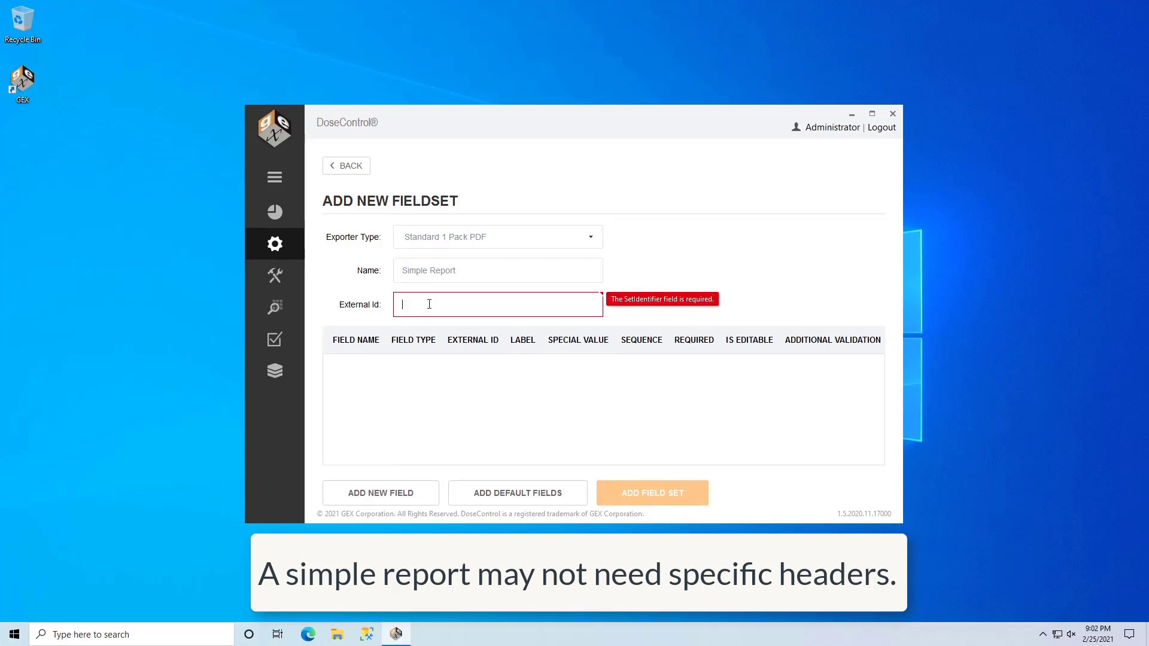
type("Simple Rep")
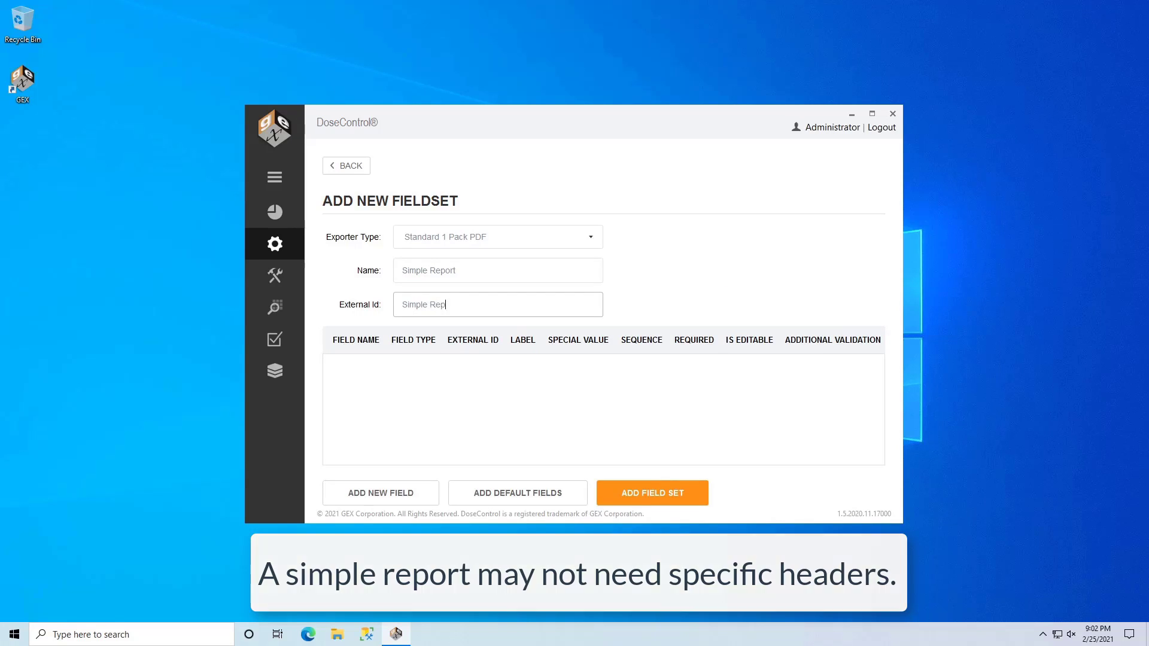
type("ort")
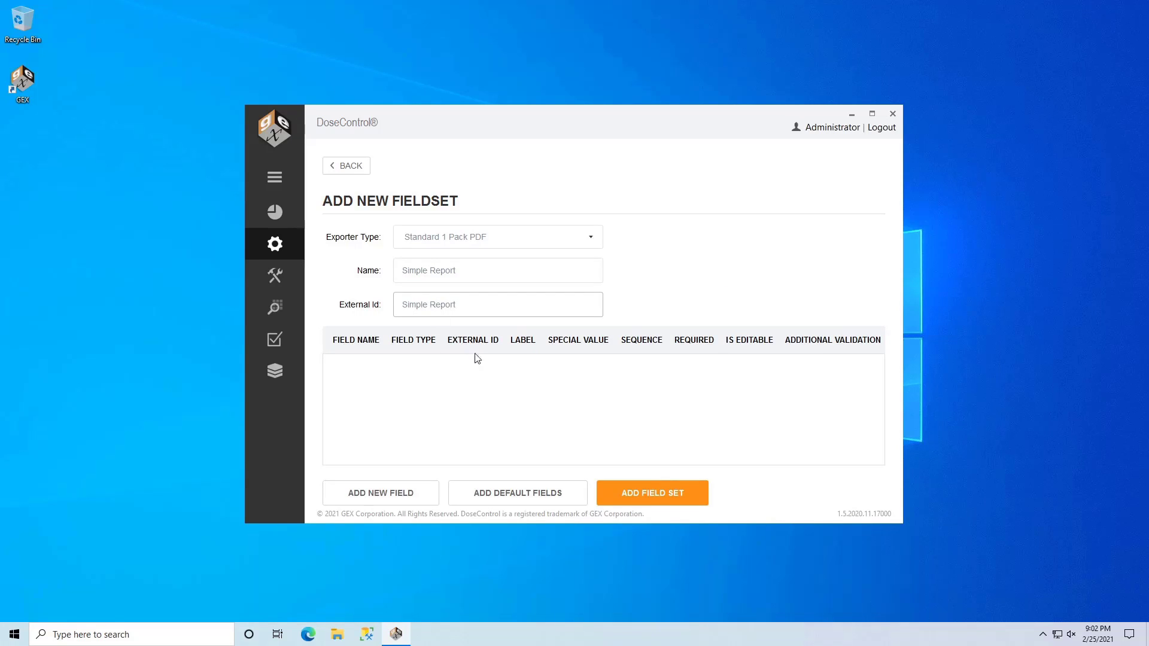
left_click(648, 493)
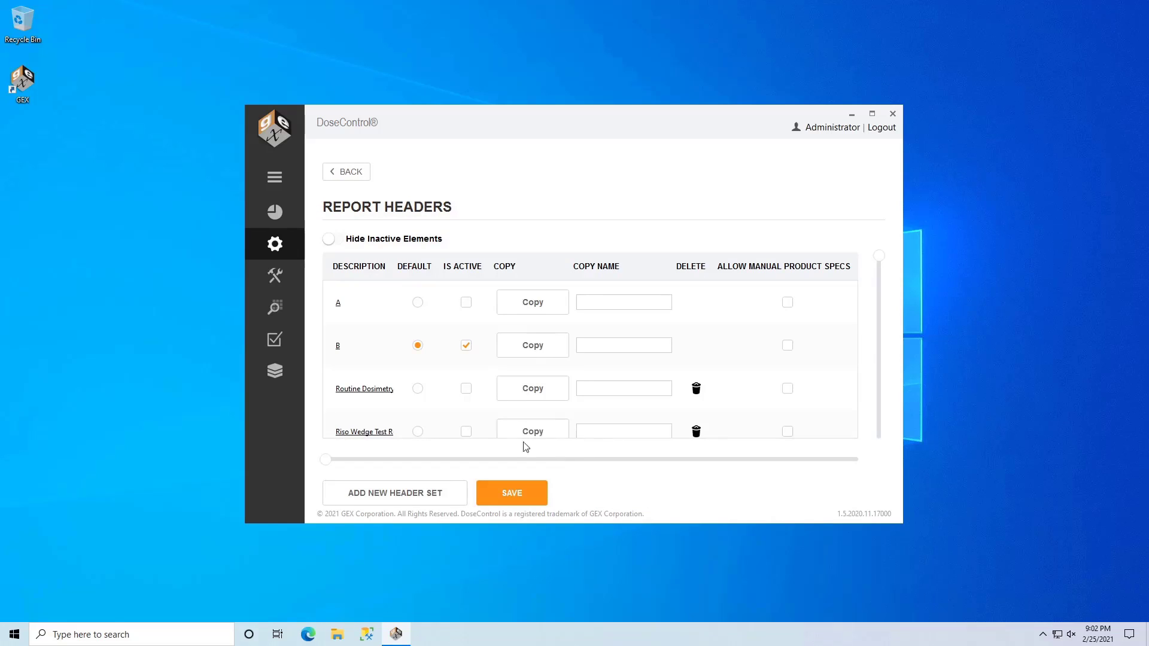
scroll(445, 396, "down", 1)
scroll(445, 402, "down", 1)
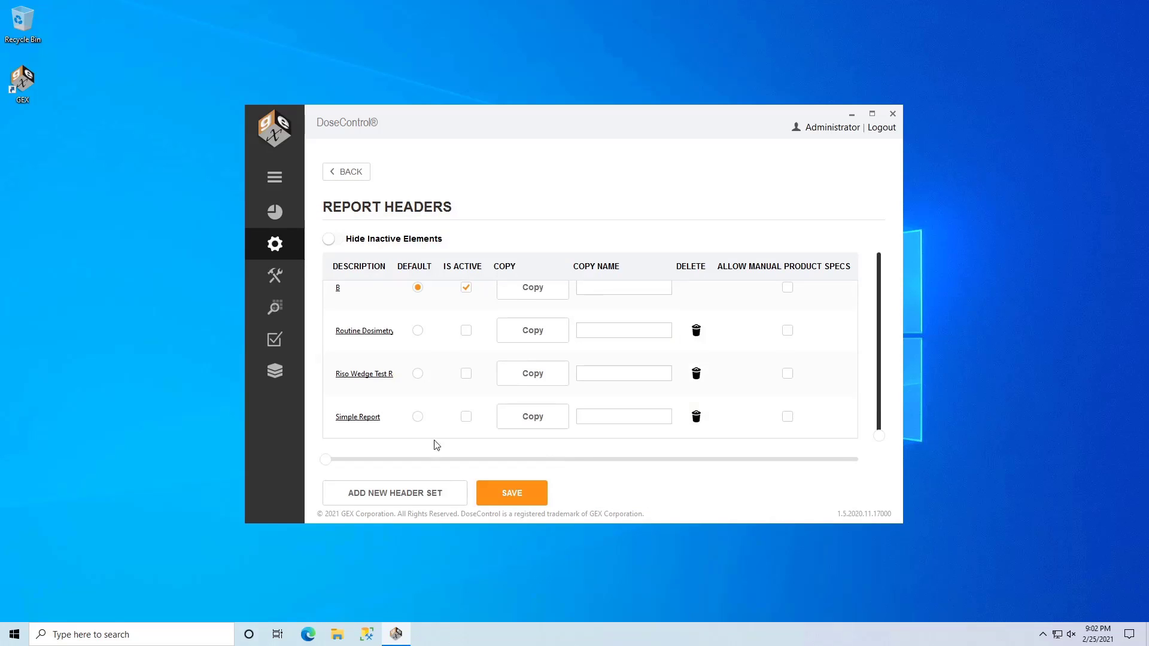
Start a new header set with exporter type Ref Dose 1 Pack PDF and the name Ref Dose 1 Pack PDF Default
left_click(403, 491)
left_click(453, 241)
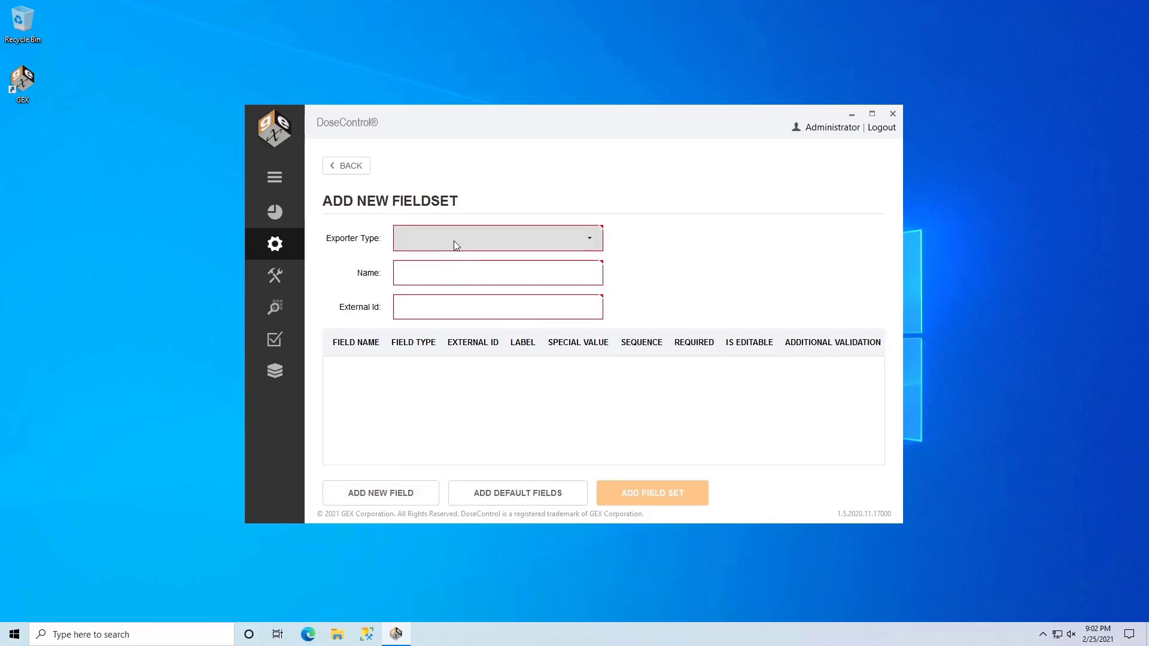
left_click(456, 273)
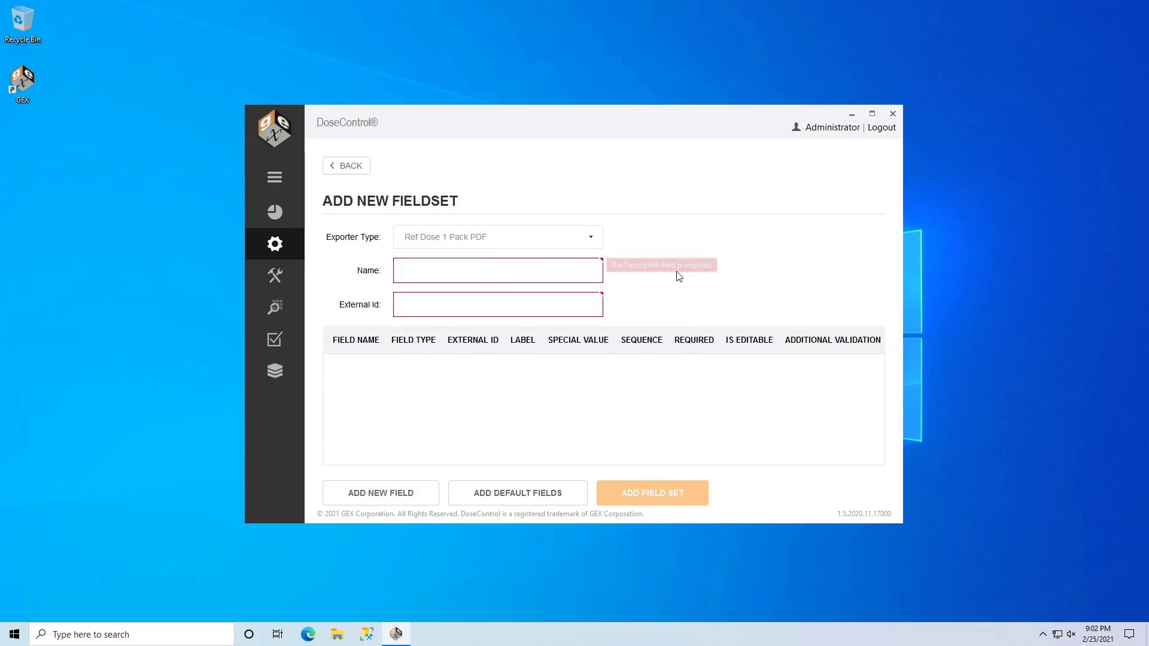
type("Ref Dose 1 Pack")
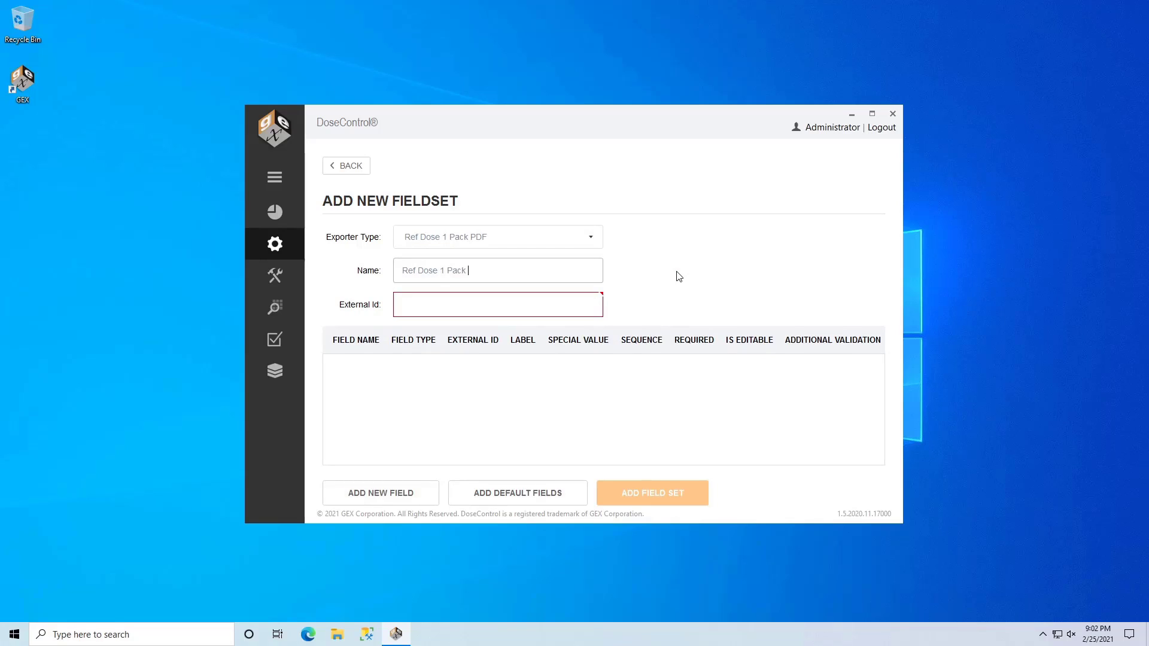
type(" PDF Default")
Set the new field set's external ID to Ref Dose 1 Pack PDF Default
left_click(555, 307)
type("ef")
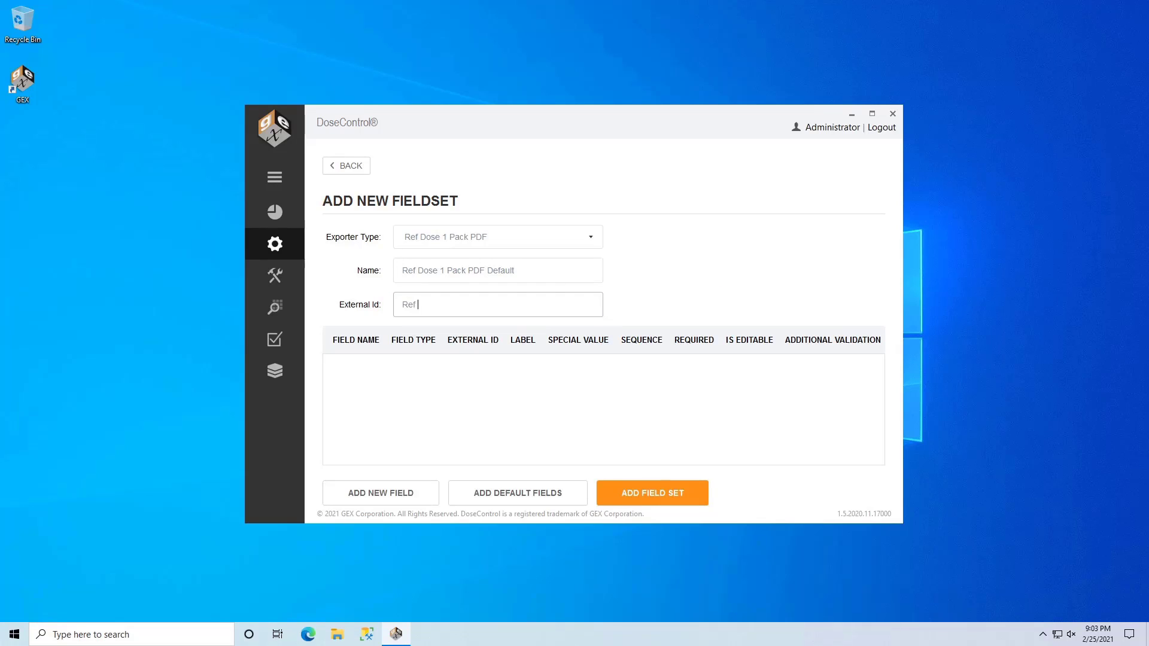
type(" Dose 1 Pack PDF Default")
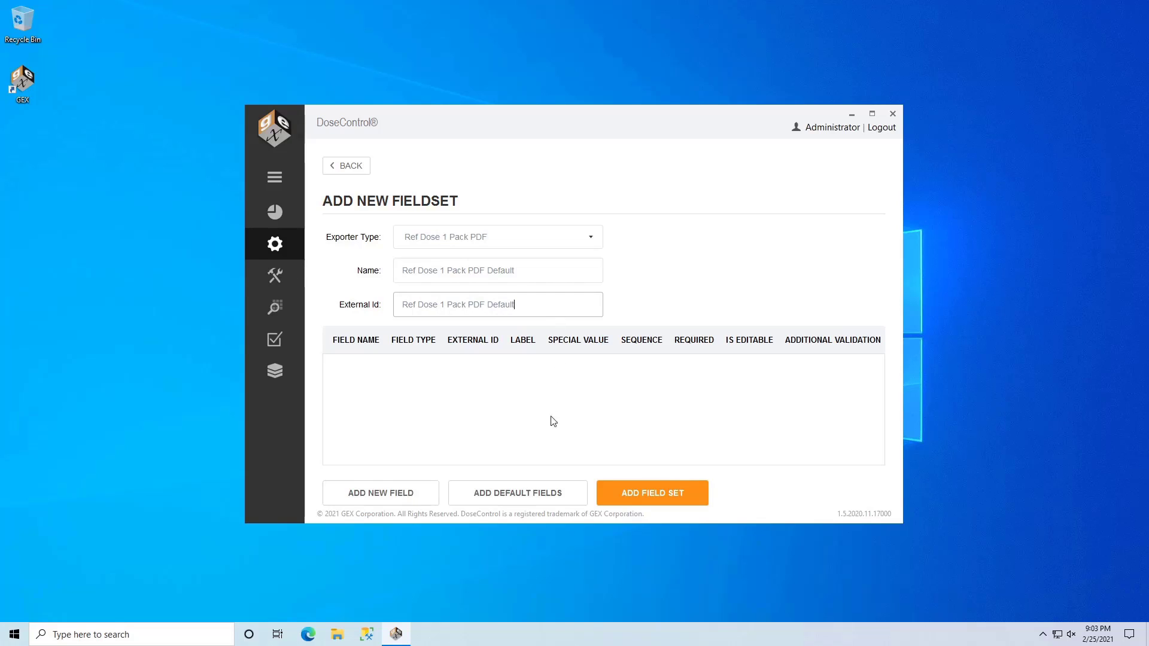
Fill the field set with the default fields, review them and add the completed field set to the report headers
left_click(530, 489)
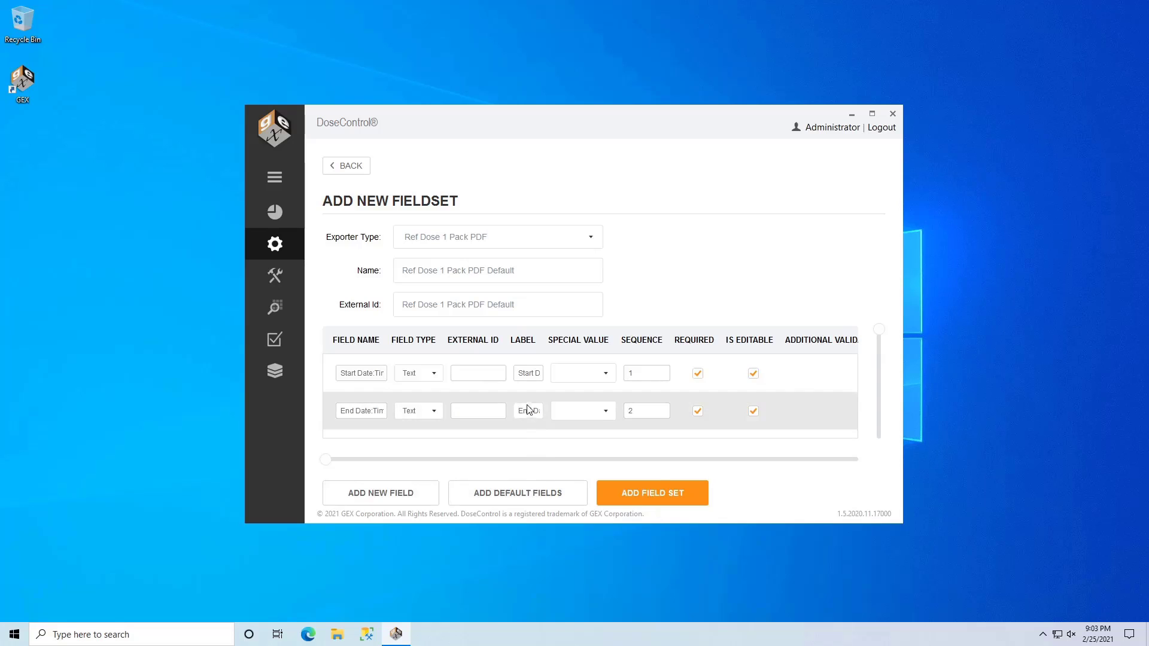
scroll(525, 393, "down", 3)
scroll(525, 398, "down", 3)
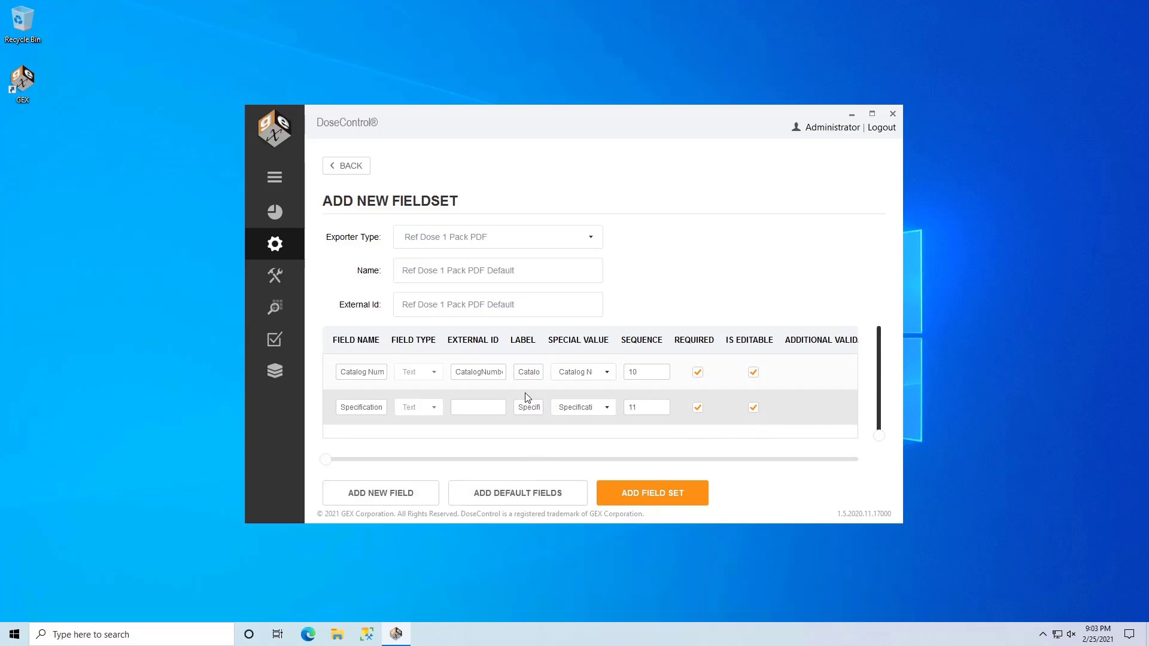
left_click(629, 488)
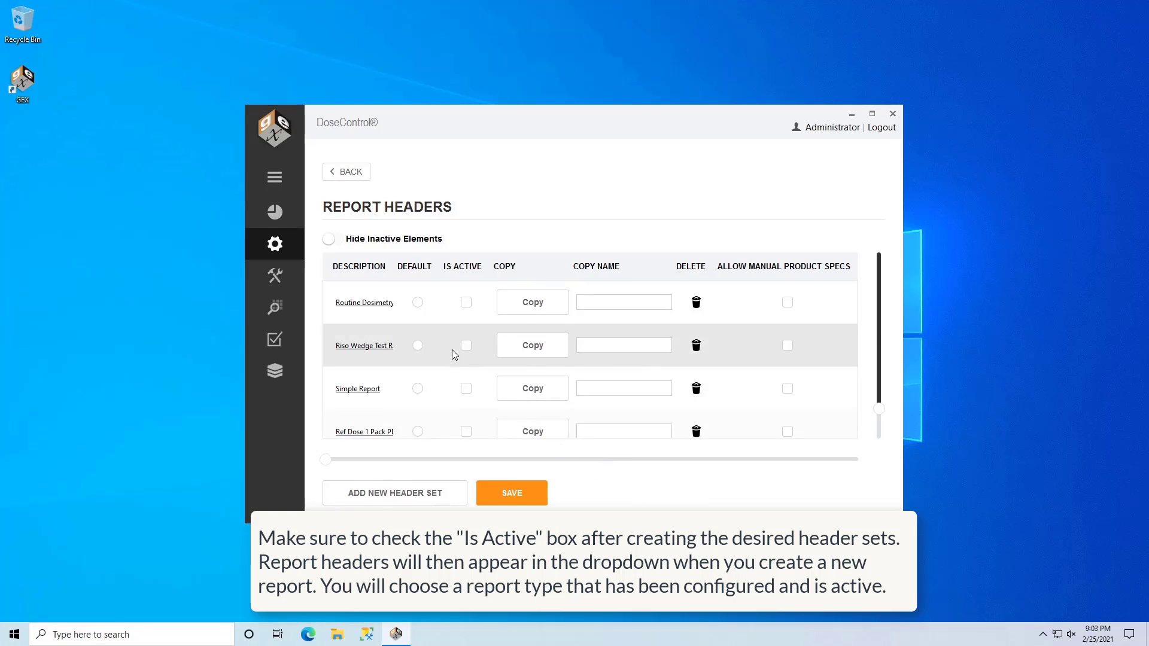
Mark the Routine Dosimetry Report, Riso Wedge Test Report, Simple Report and Ref Dose 1 Pack PDF Default header sets as active
left_click(466, 302)
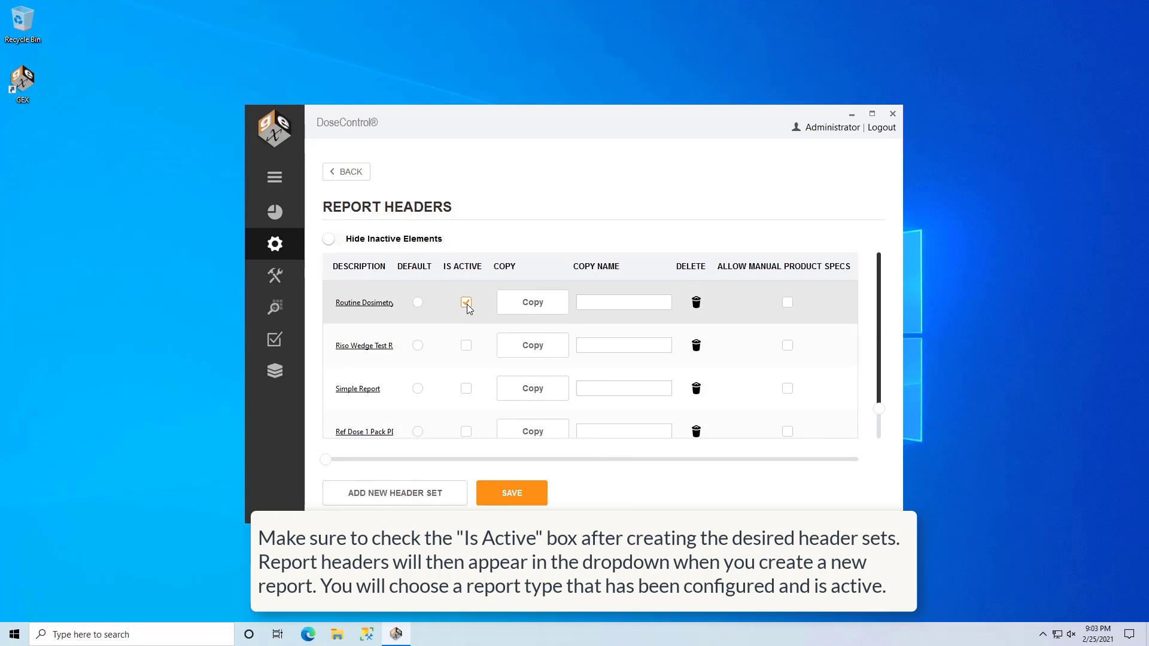
left_click(466, 345)
left_click(467, 388)
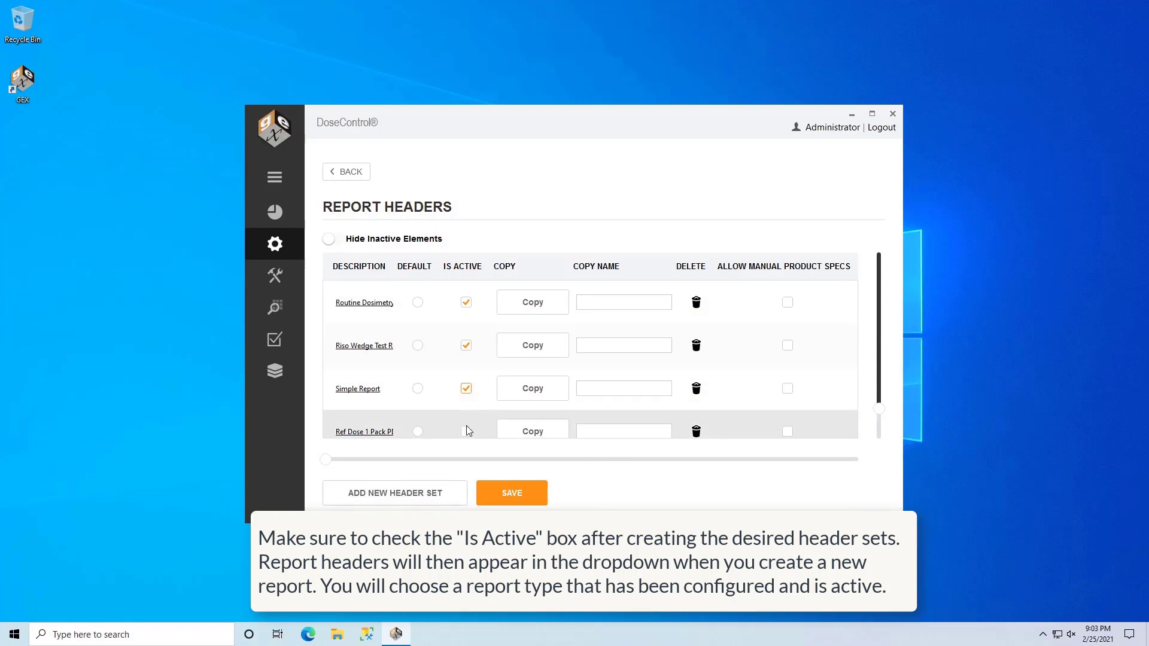
Make Routine Dosimetry Report the default header set, deactivate header set B, and save the changes
left_click(418, 302)
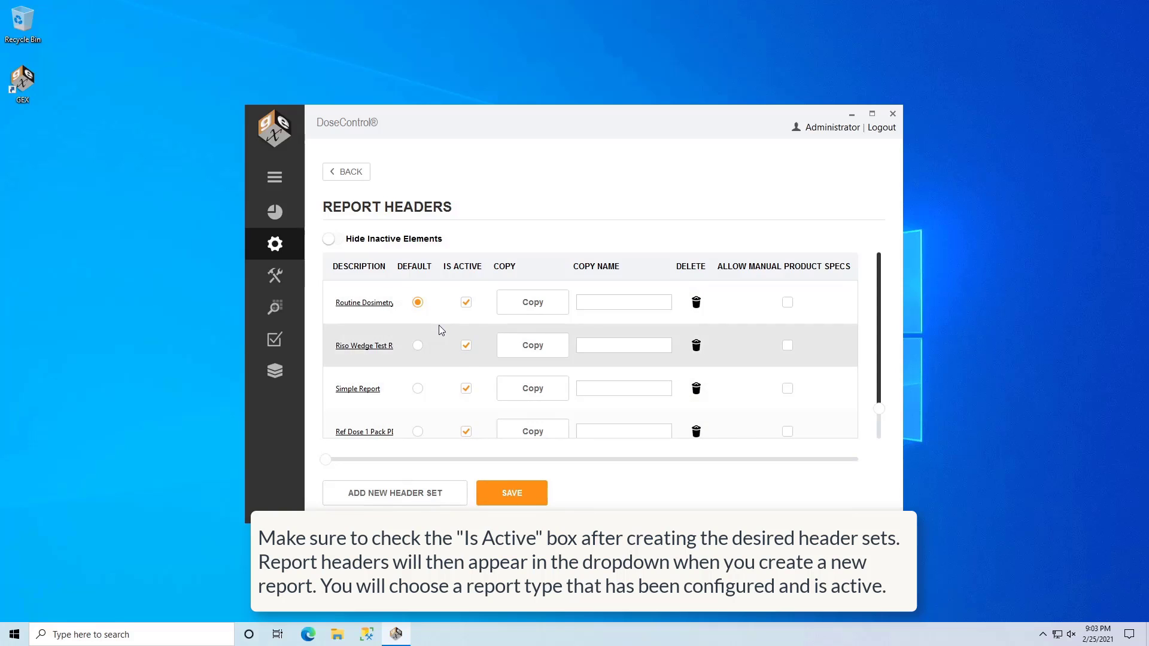
left_click(532, 490)
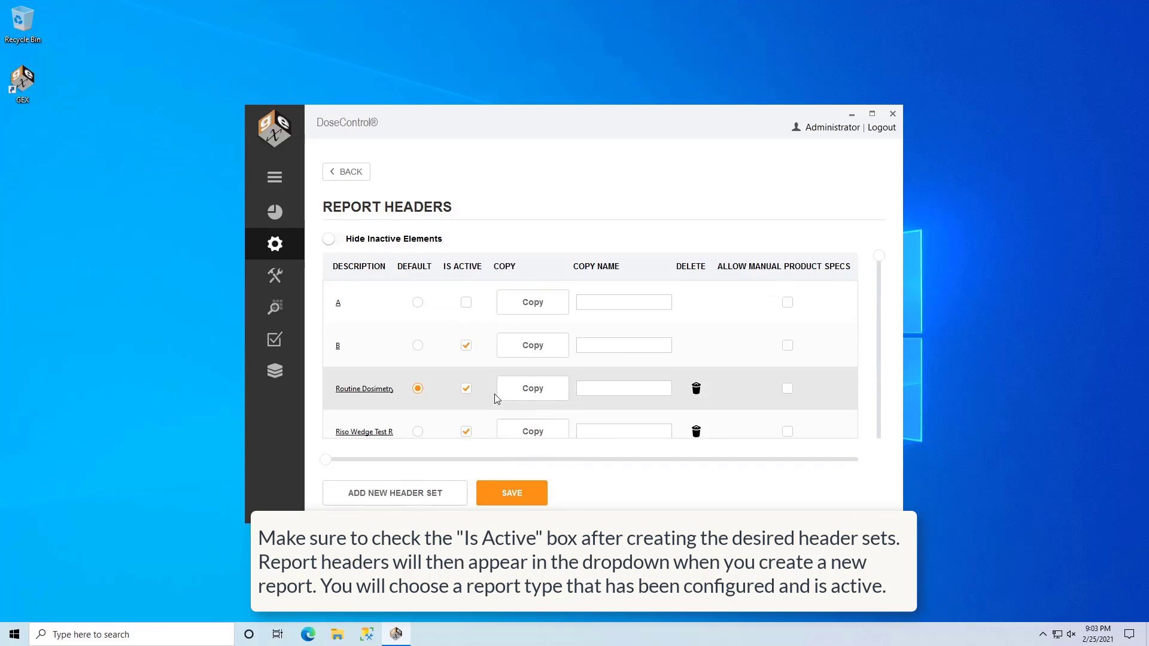
left_click(466, 345)
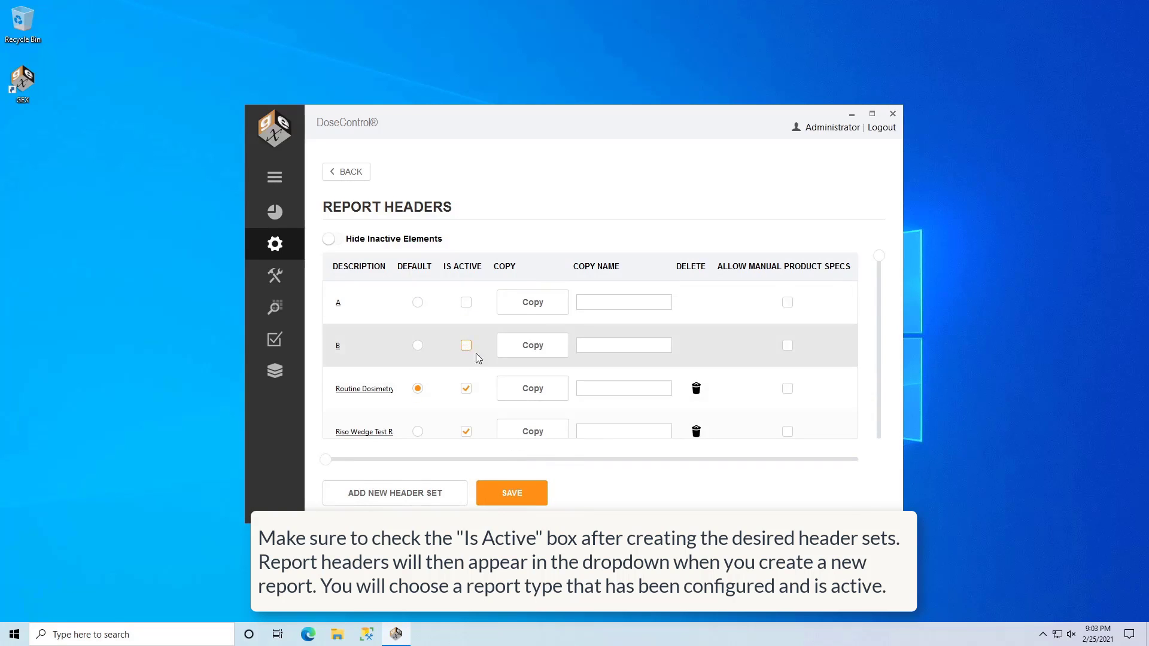
left_click(519, 493)
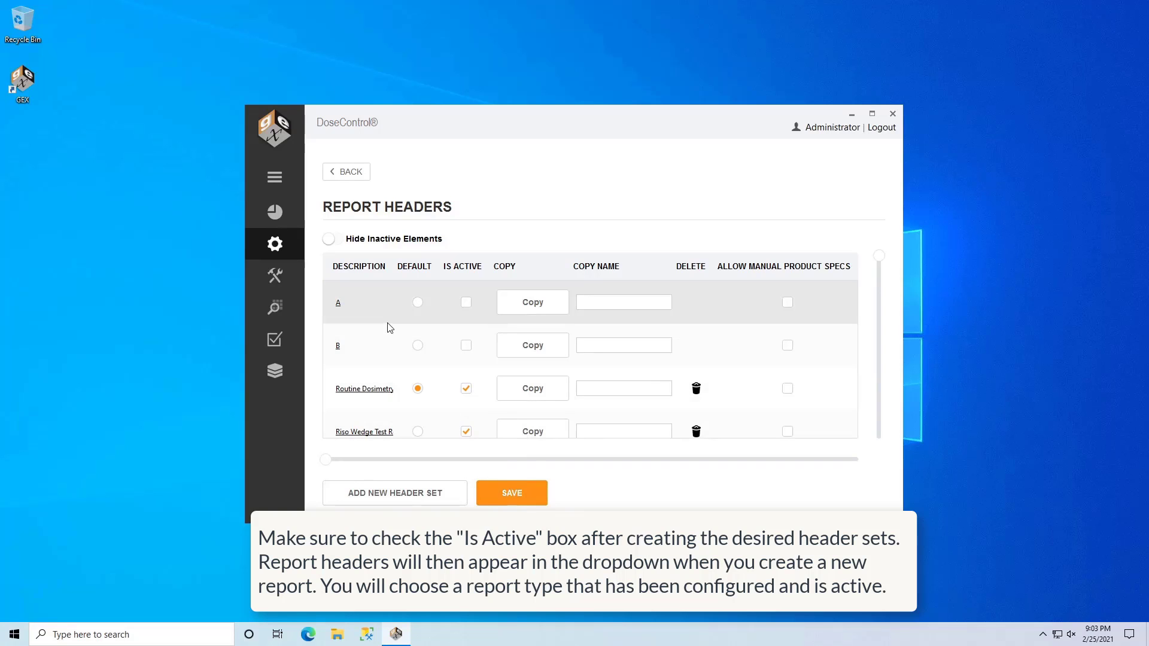
Start a new report and check which header sets are offered as report types
left_click(281, 217)
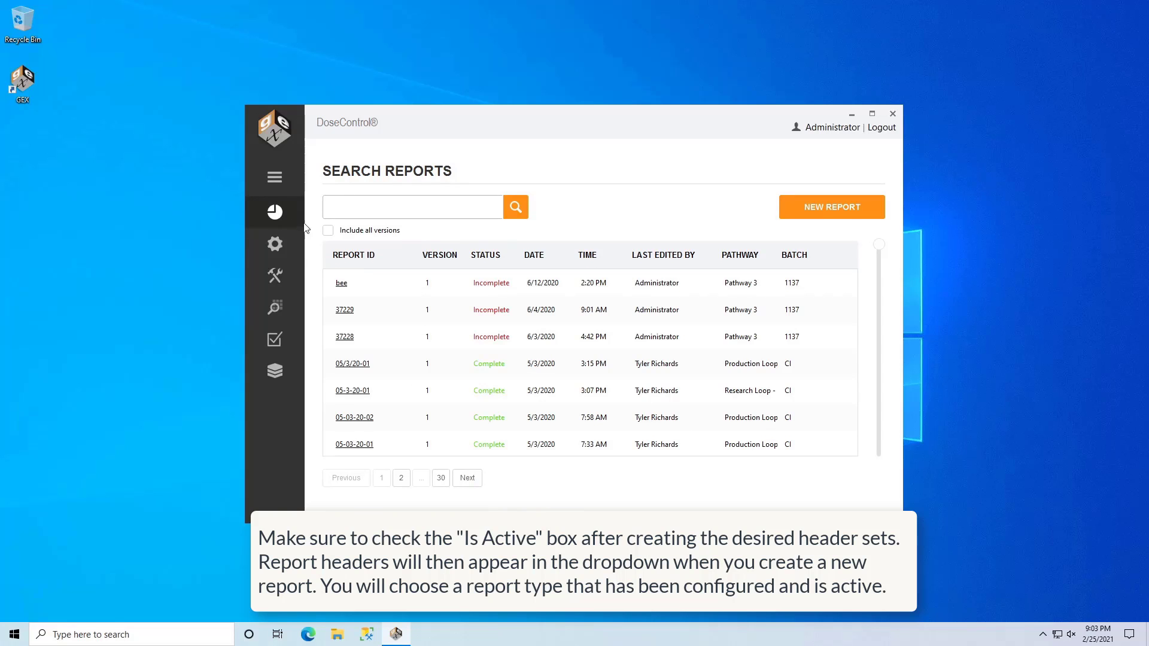
left_click(805, 210)
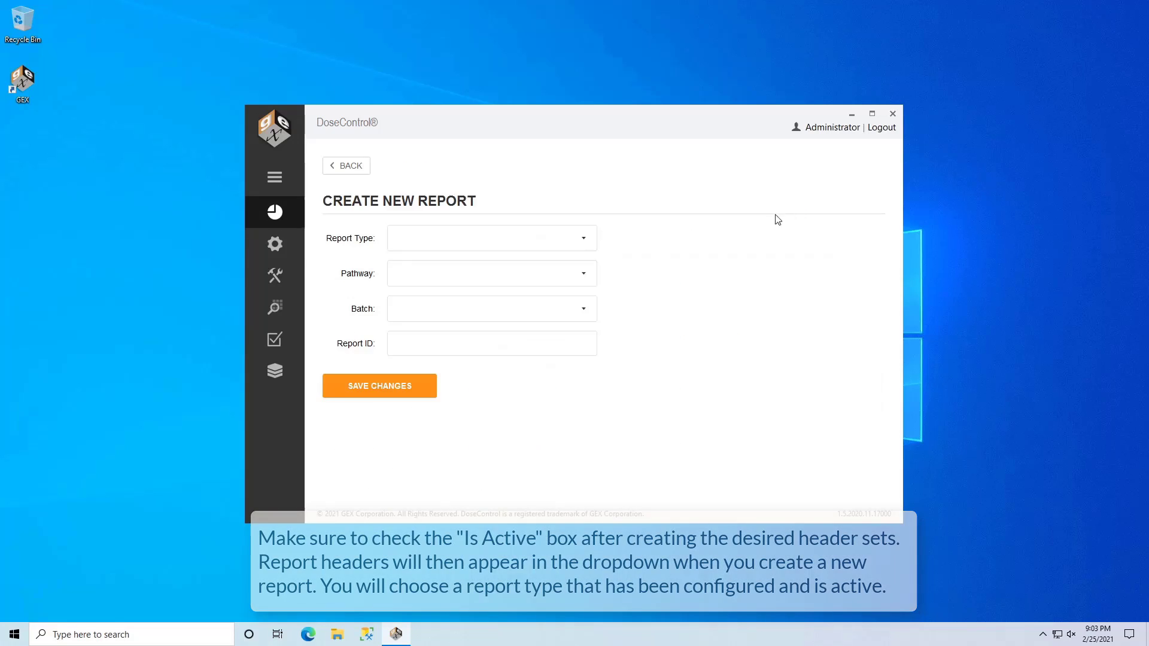
left_click(468, 238)
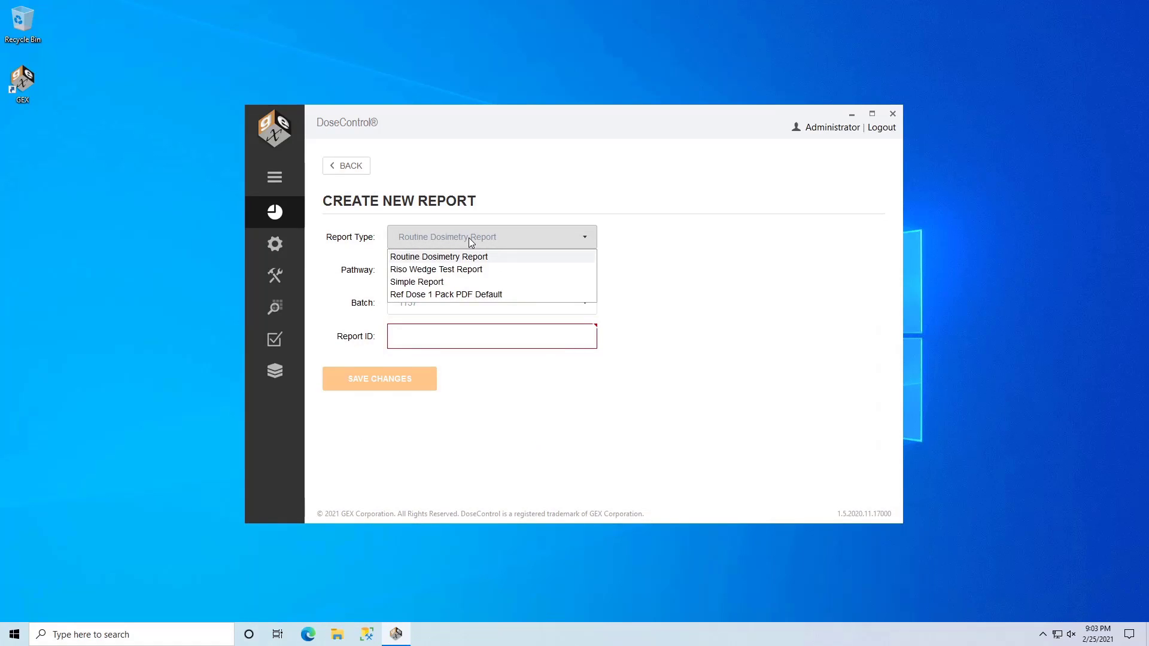